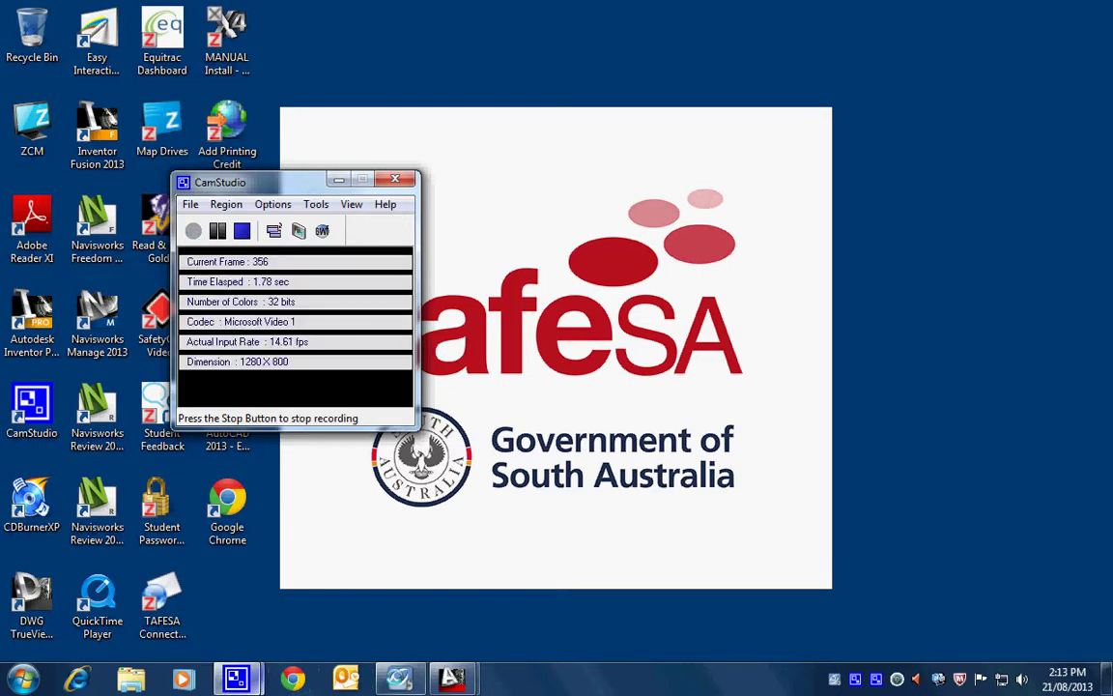
Bring the Xref Slab01 drawing window forward and maximize AutoCAD
mouse_move(452, 678)
left_click(553, 589)
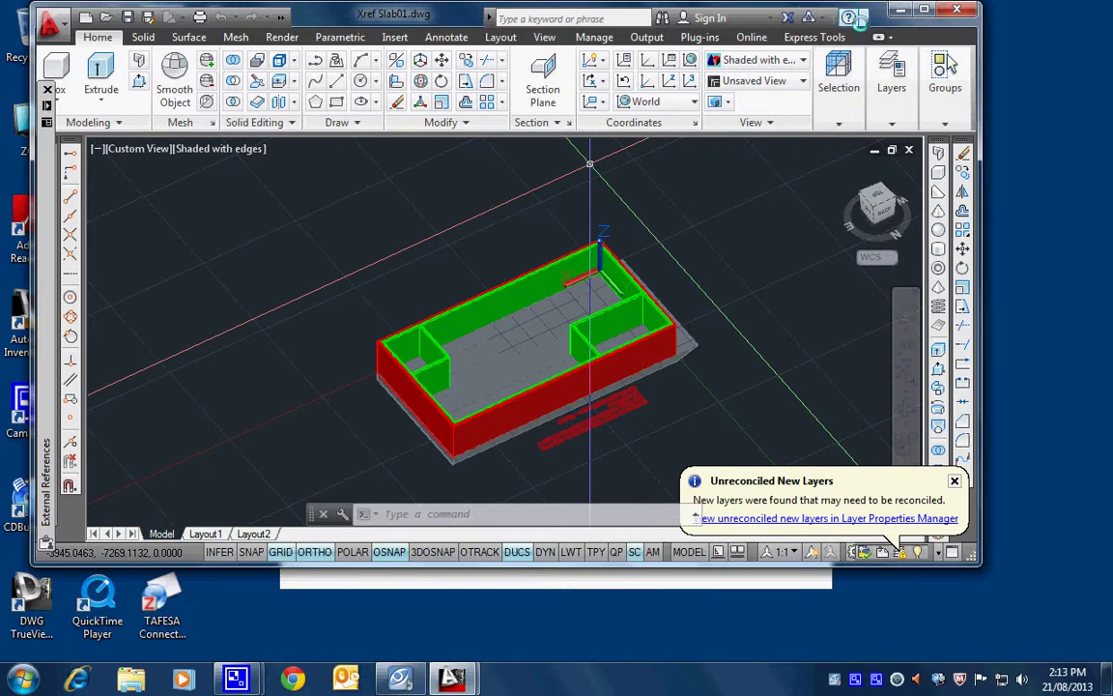
left_click(924, 9)
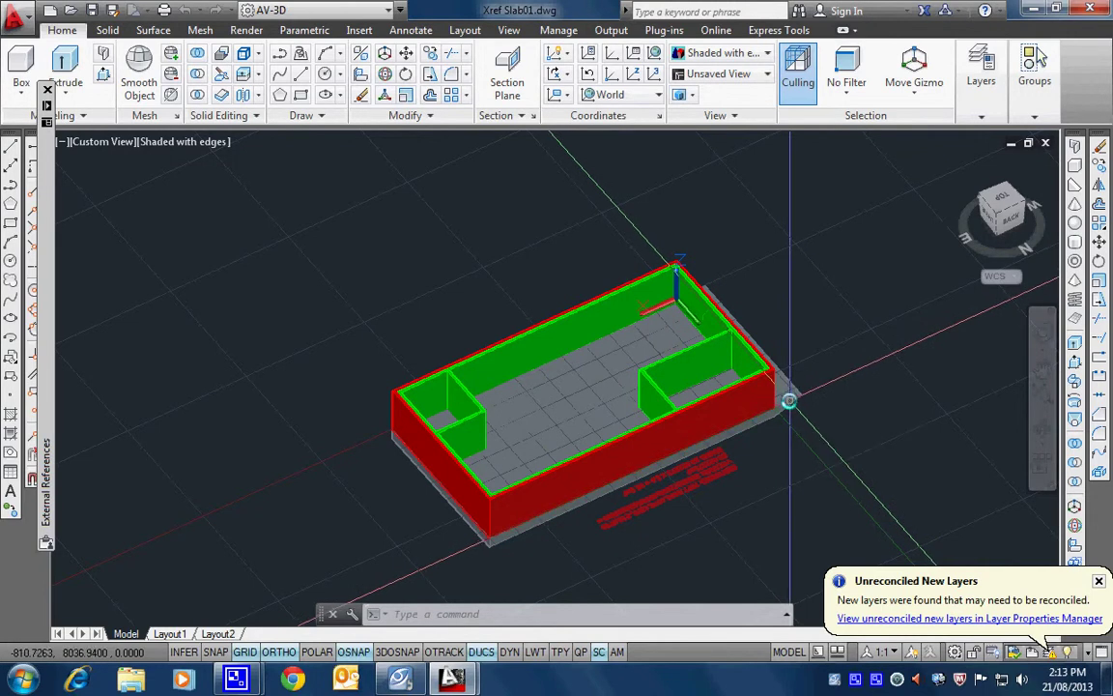
Select the attached slab external reference, then cancel the selection
left_click(783, 413)
scroll(783, 415, "up", 5)
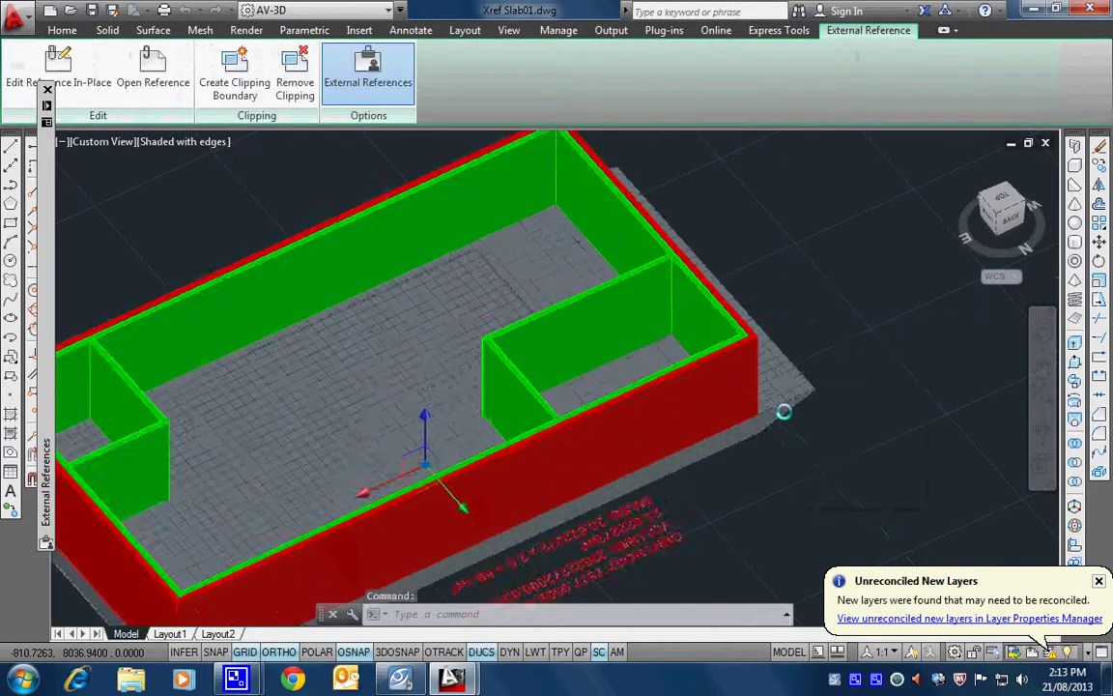
scroll(778, 427, "down", 5)
scroll(716, 437, "down", 2)
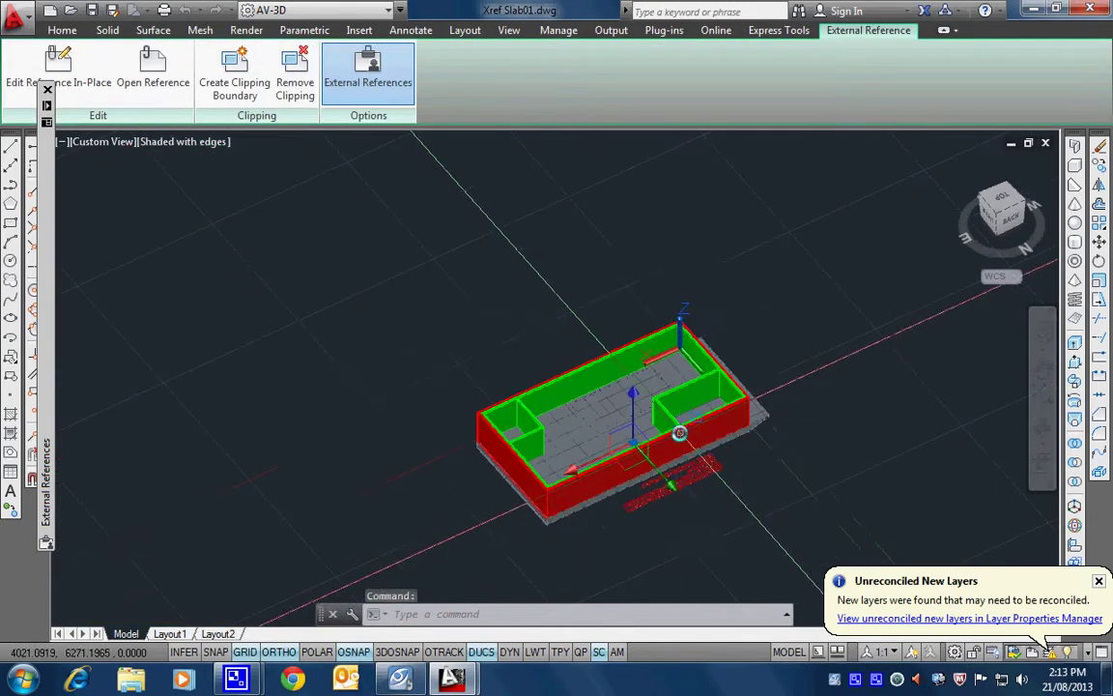
key("Escape")
mouse_move(695, 439)
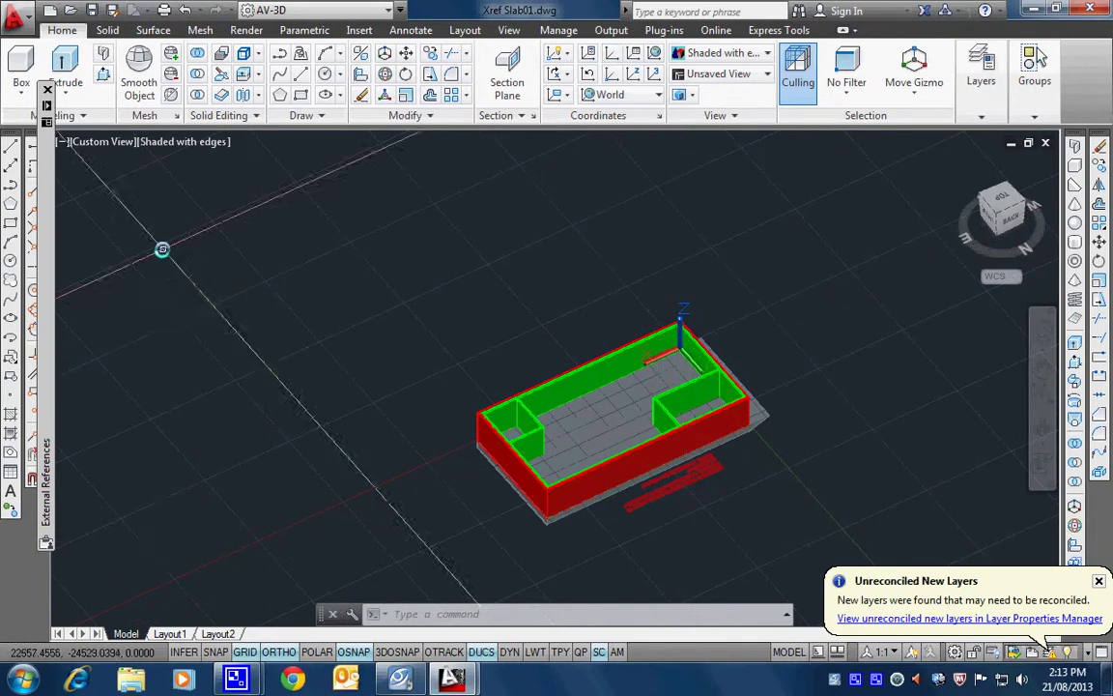
mouse_move(47, 171)
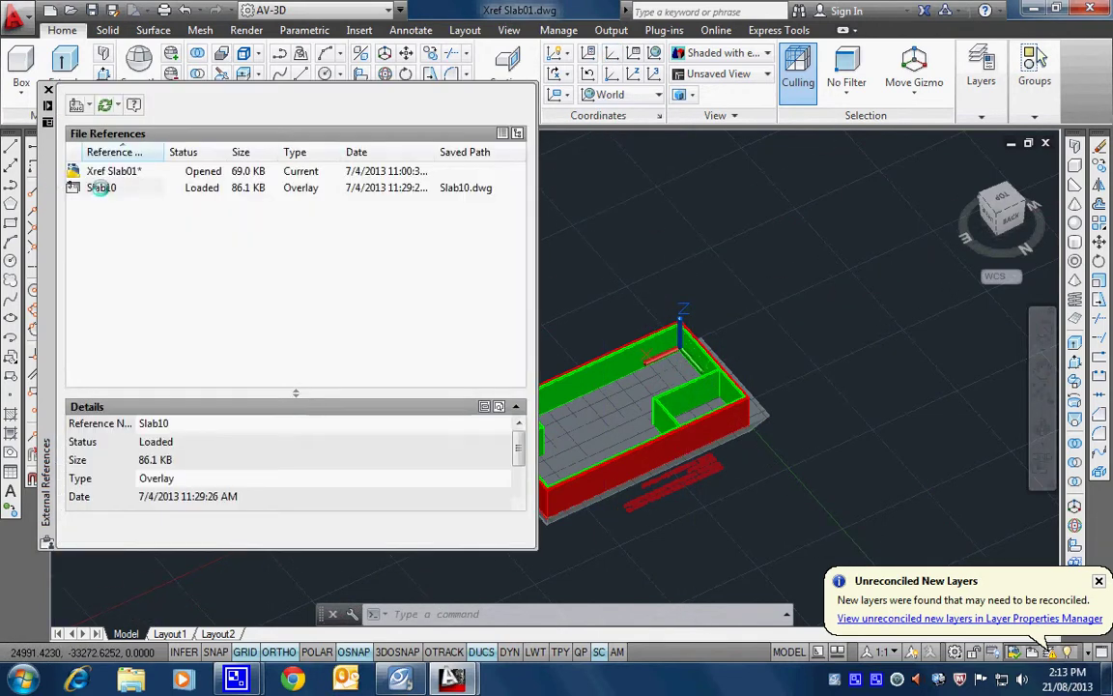
mouse_move(100, 188)
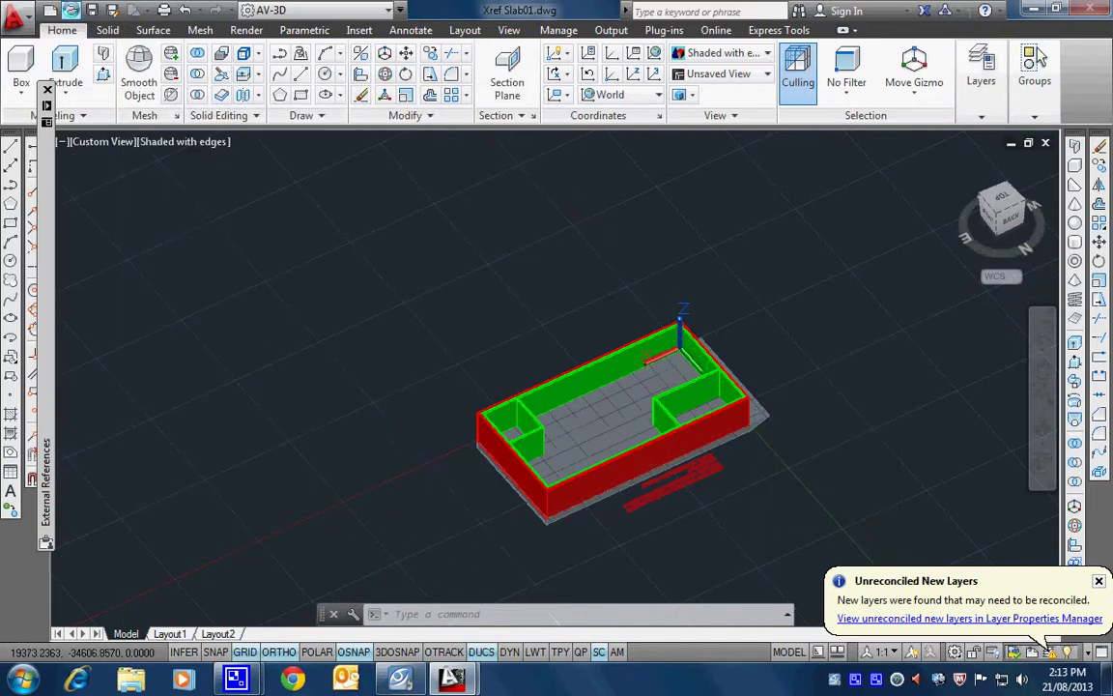
left_click(72, 11)
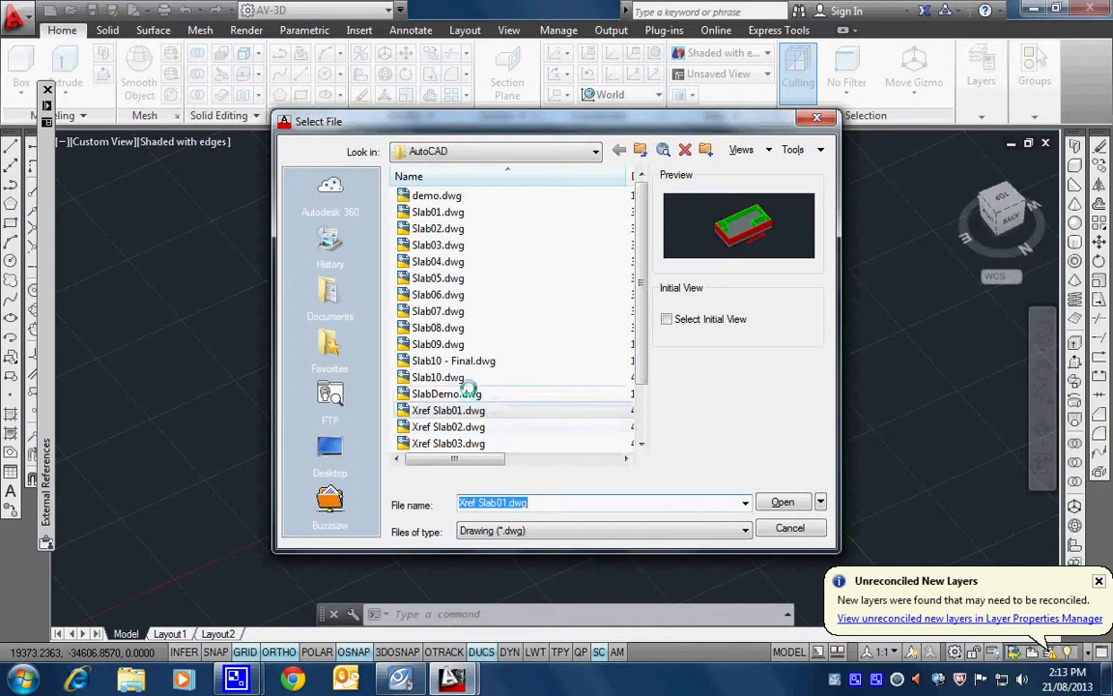
Open Slab10.dwg from the Select File dialog
left_click(430, 377)
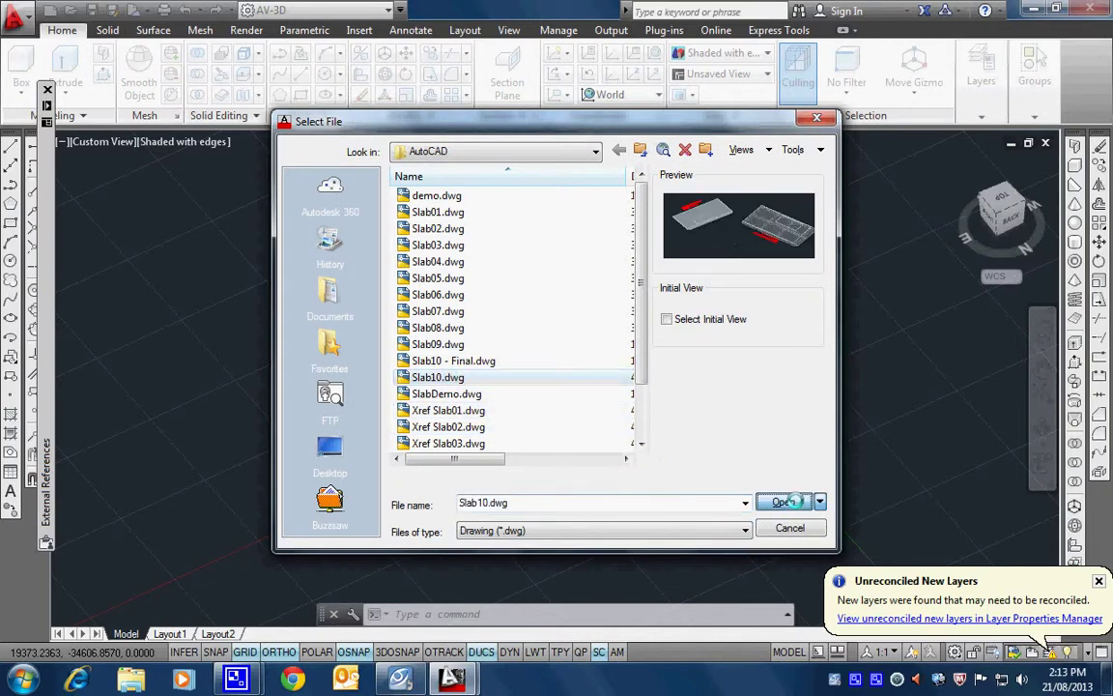
left_click(788, 501)
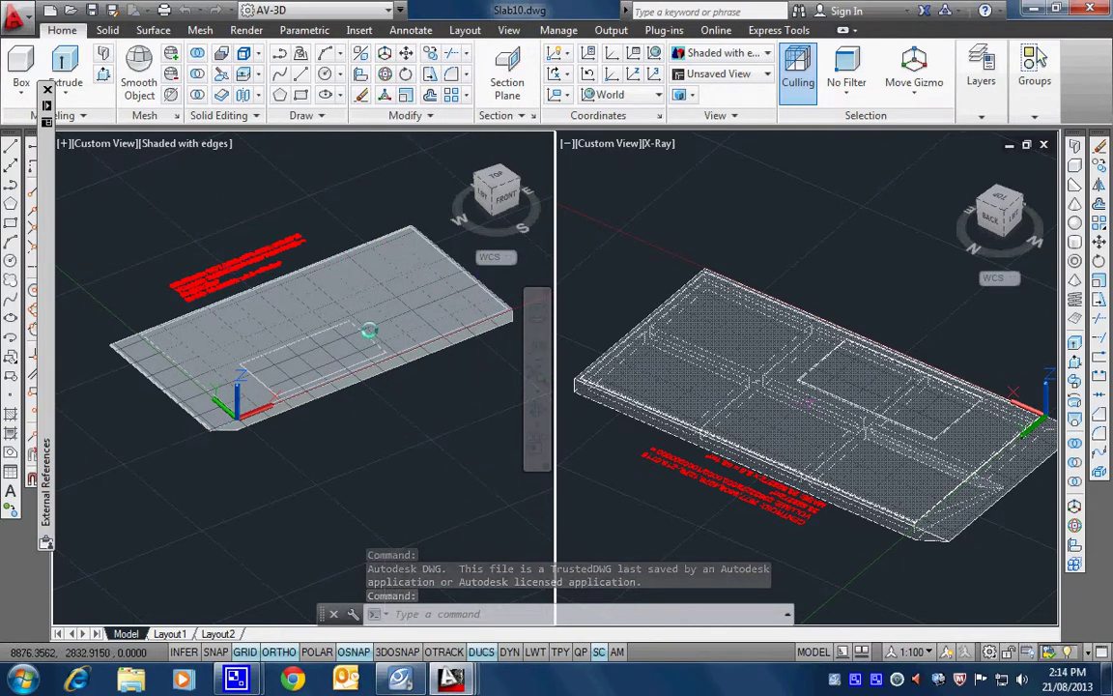
Pan and orbit the shaded viewport to view the slab along its front edge
middle_click_drag(385, 345, 256, 379)
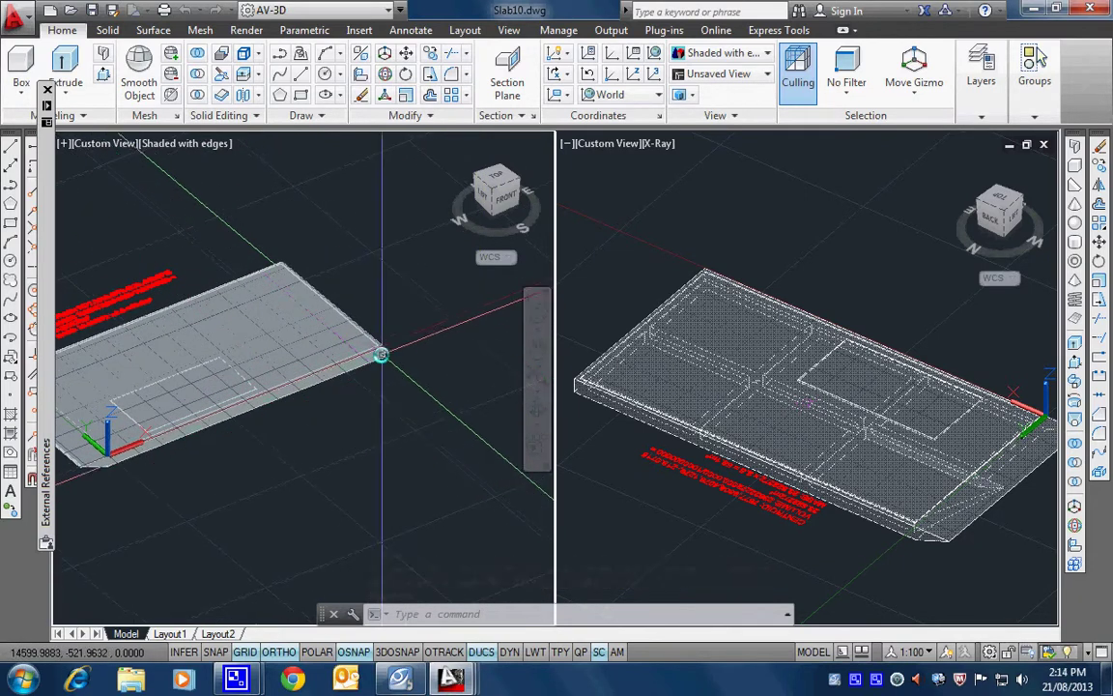
left_click(382, 355)
middle_click_drag(382, 355, 241, 300, "shift")
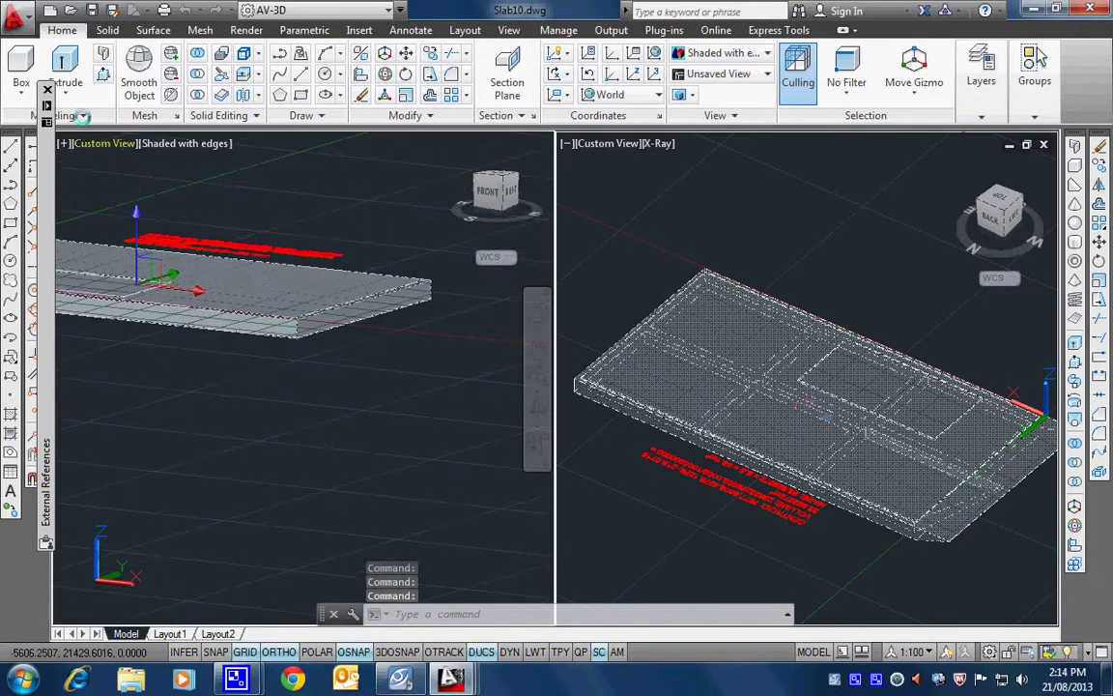
Draw a magenta solid box along the slab's short end and save Slab10.dwg
left_click(20, 66)
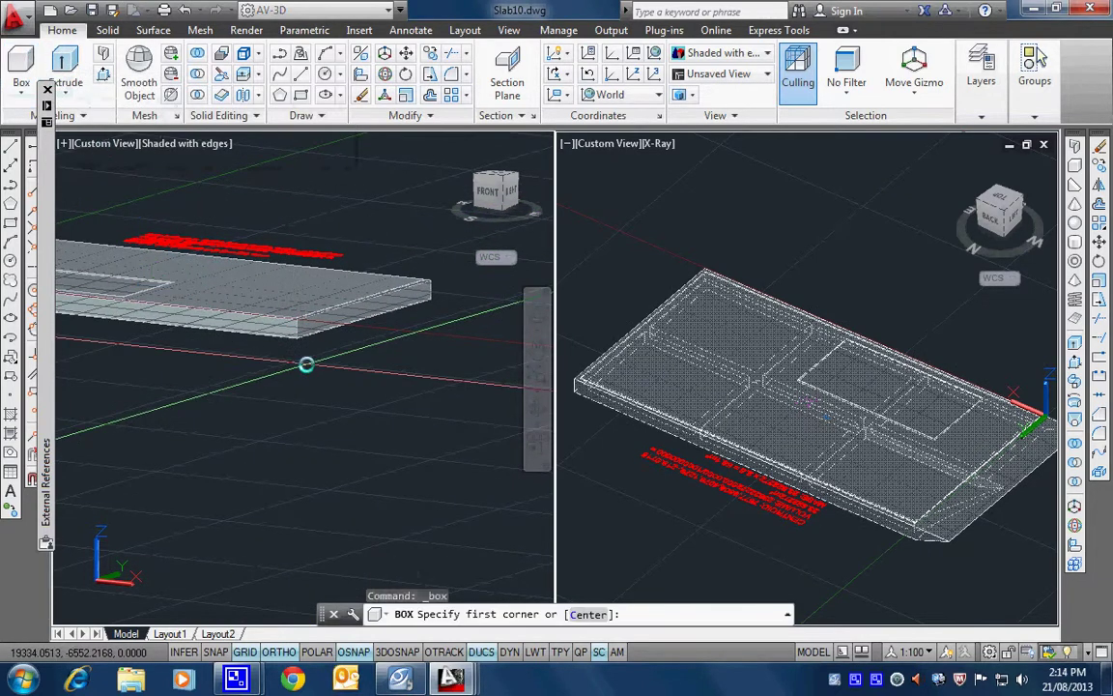
left_click(298, 339)
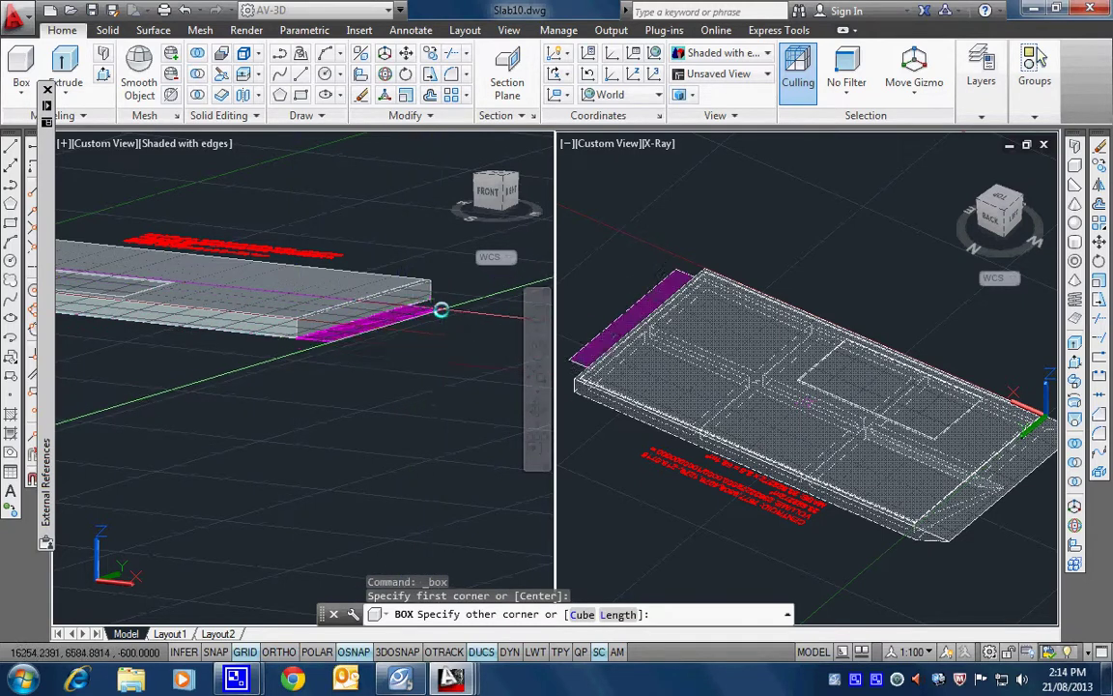
scroll(429, 308, "up", 6)
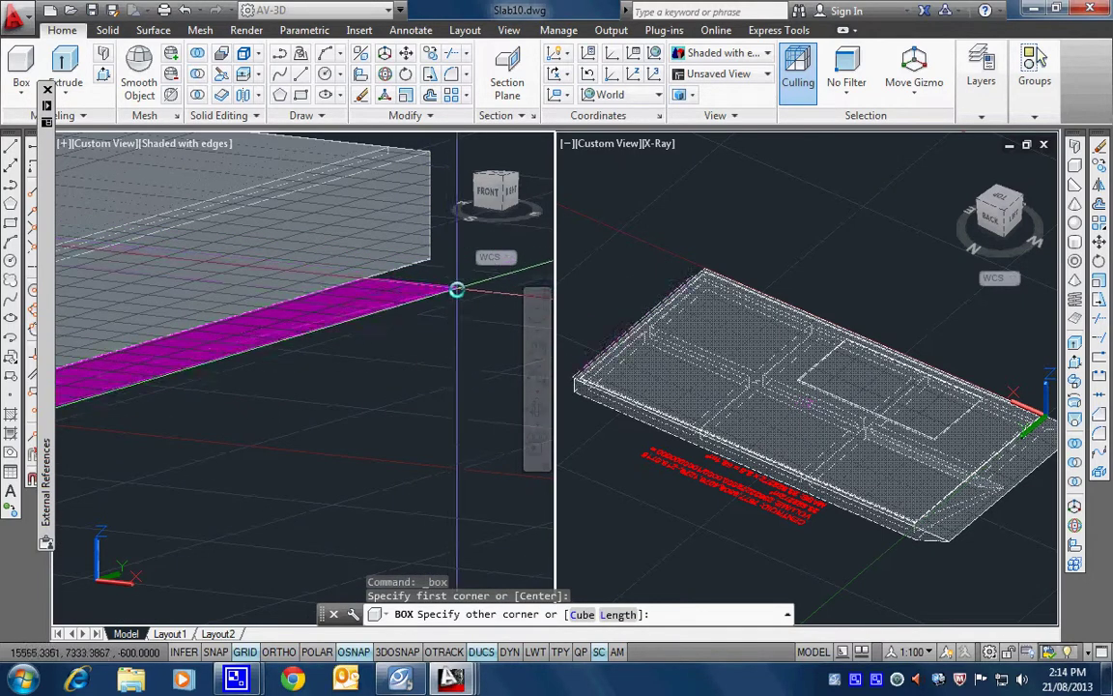
left_click(481, 316)
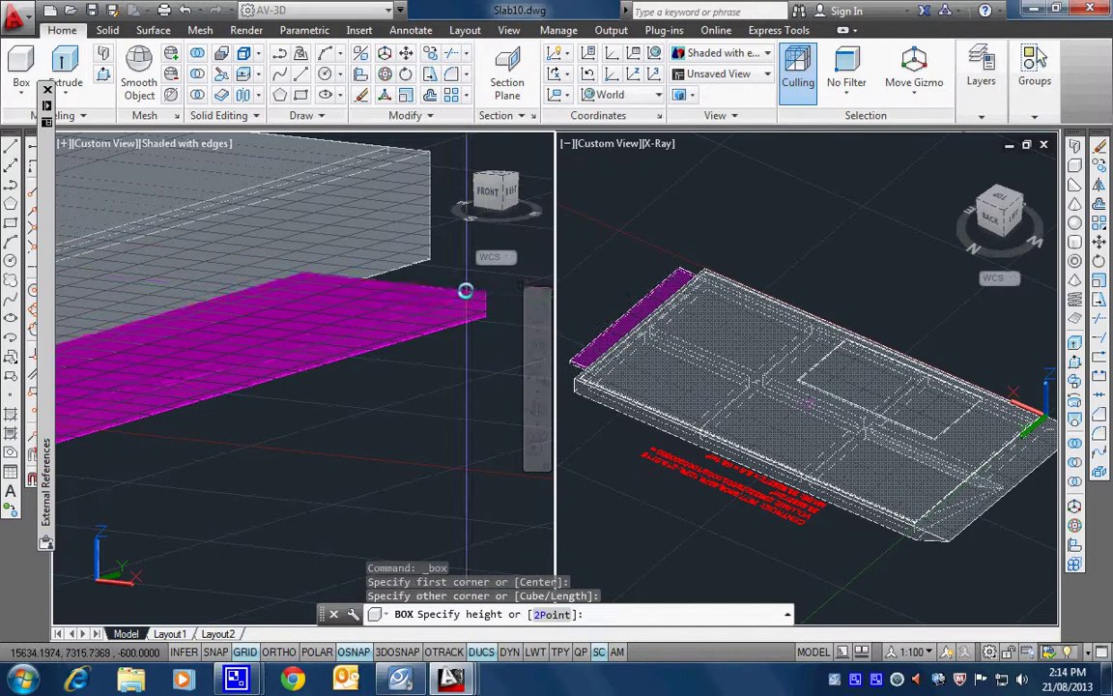
scroll(494, 236, "down", 4)
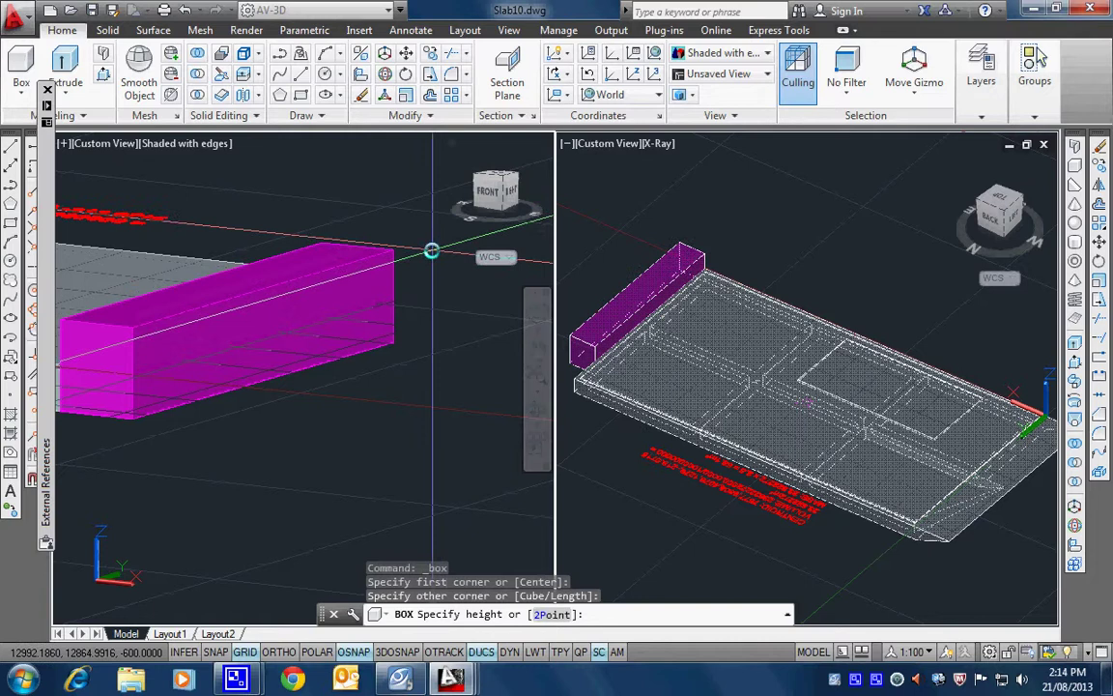
left_click(431, 249)
scroll(338, 386, "down", 6)
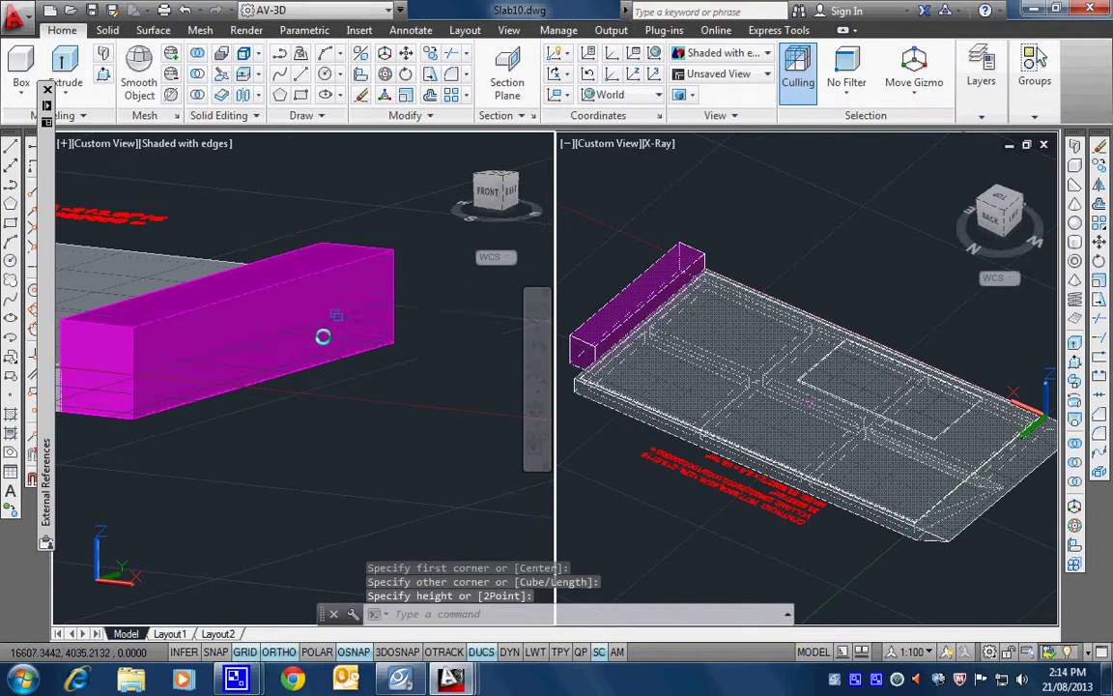
scroll(427, 385, "down", 5)
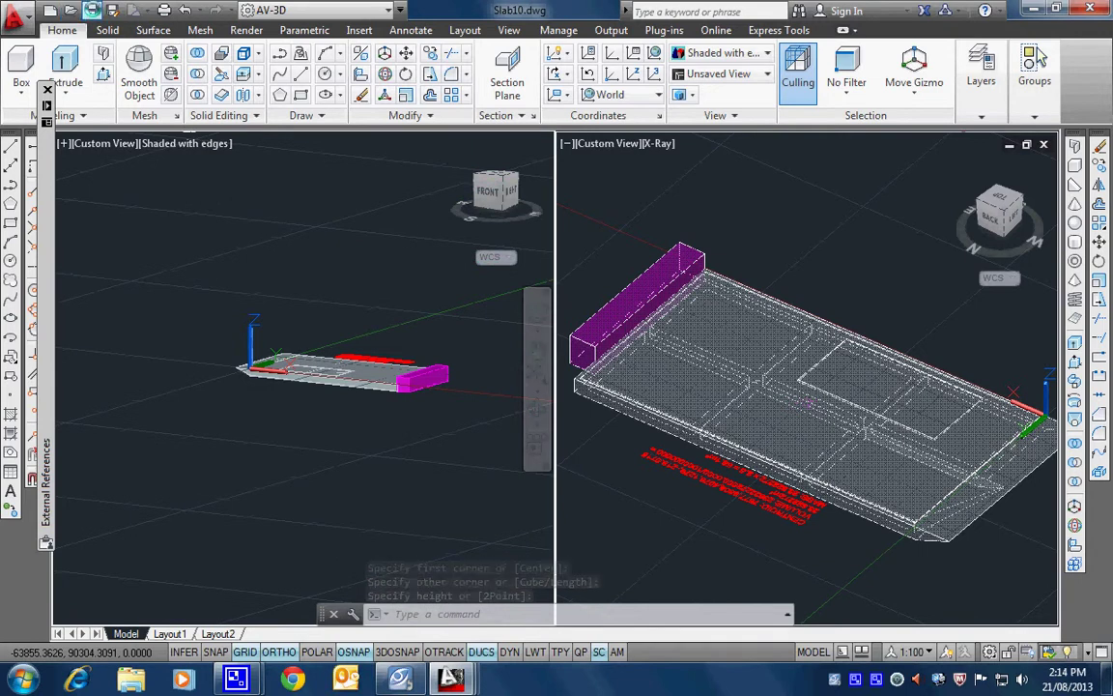
left_click(92, 10)
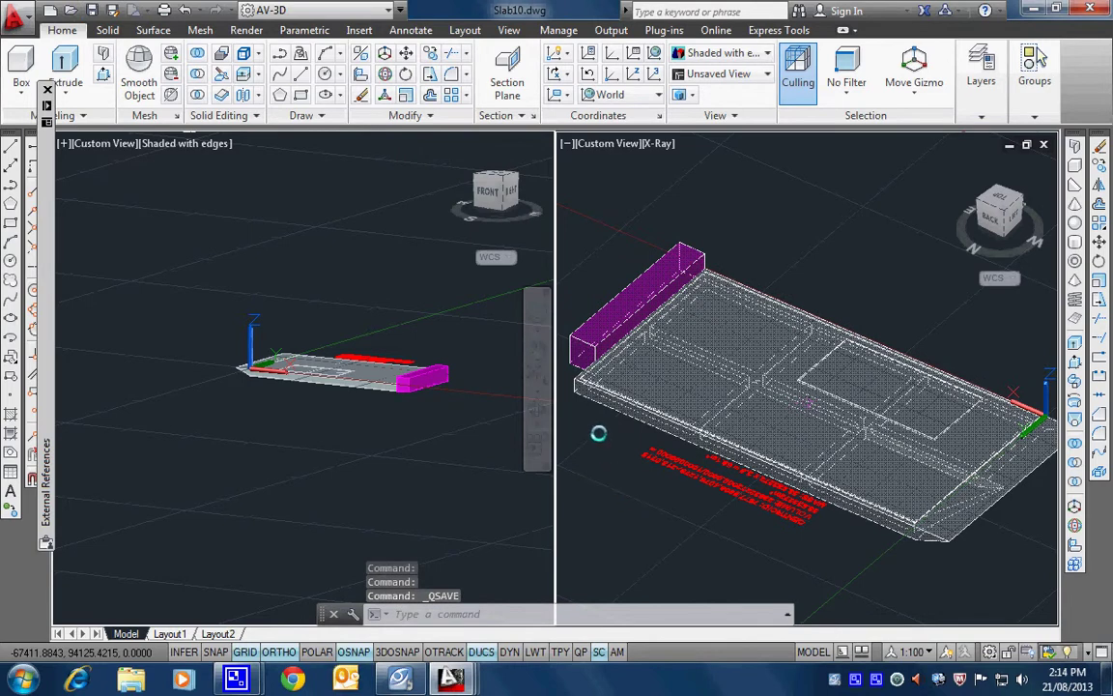
Return to Xref Slab01 and reload the modified Slab10 reference from the balloon
key("ctrl+Tab")
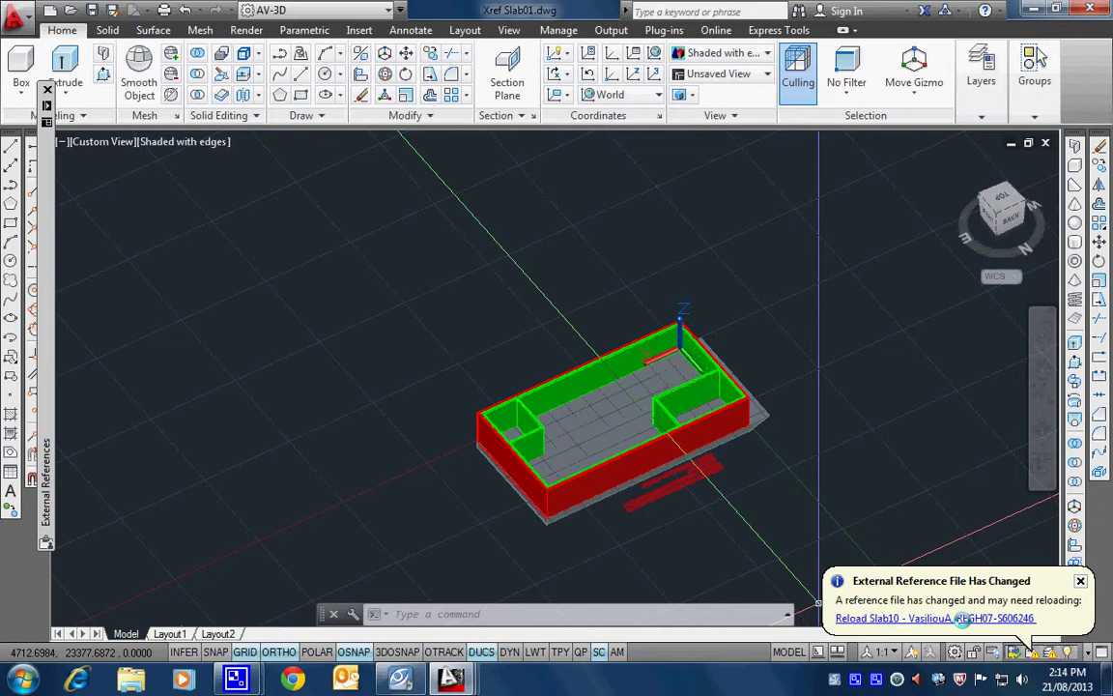
left_click(963, 619)
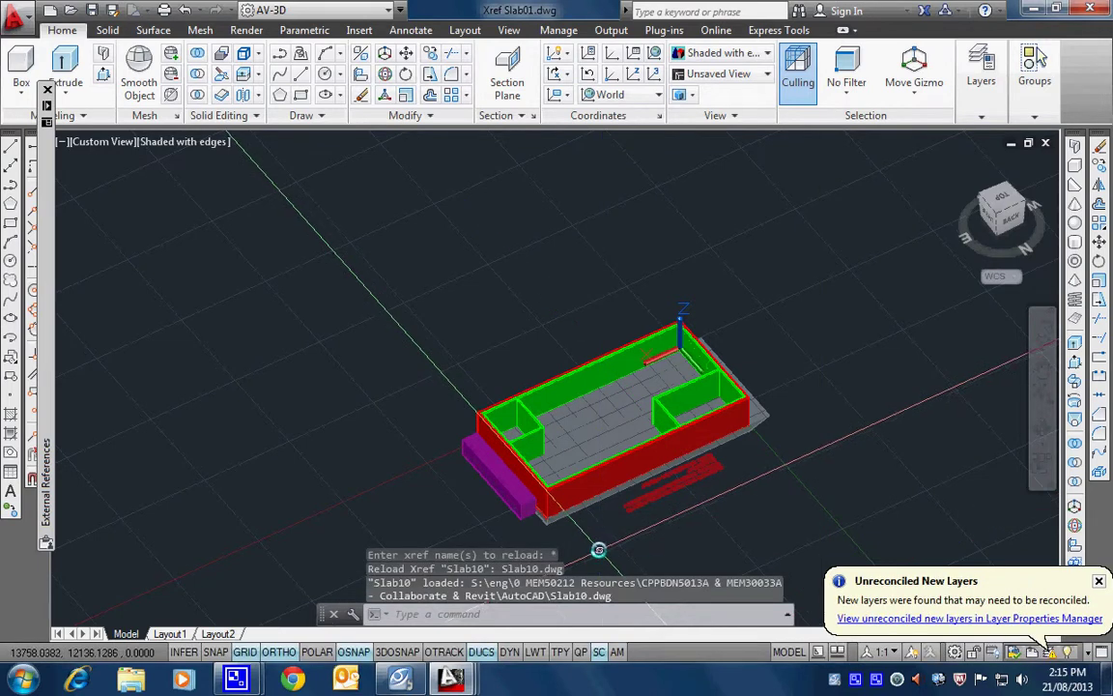
scroll(539, 472, "up", 3)
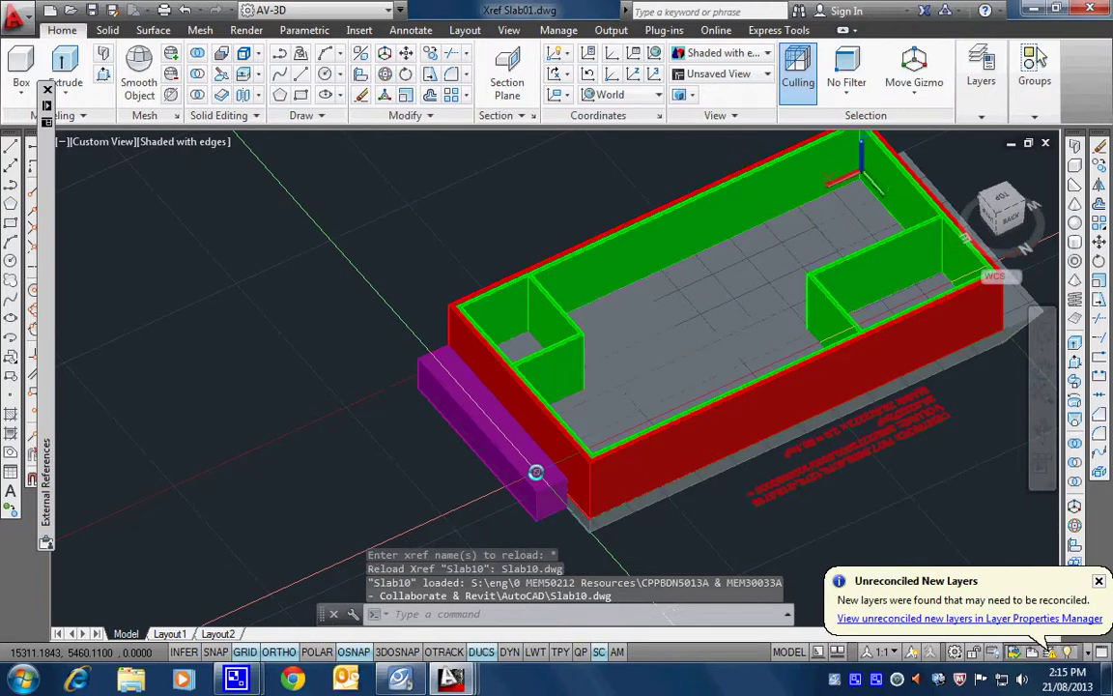
scroll(355, 460, "down", 3)
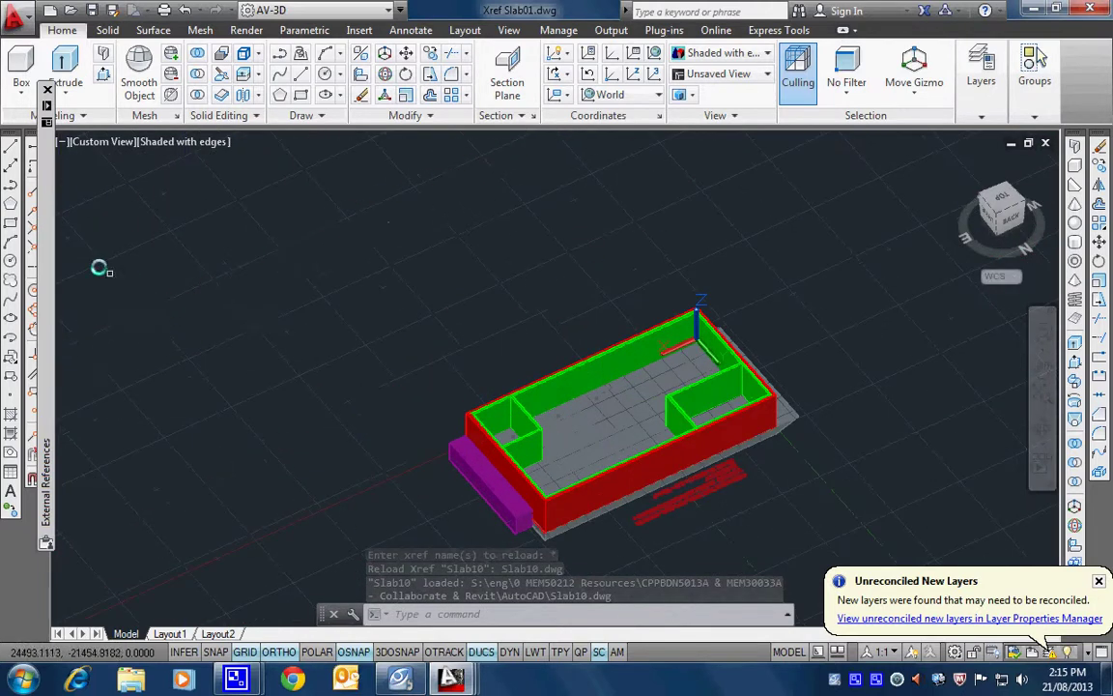
mouse_move(44, 208)
right_click(85, 187)
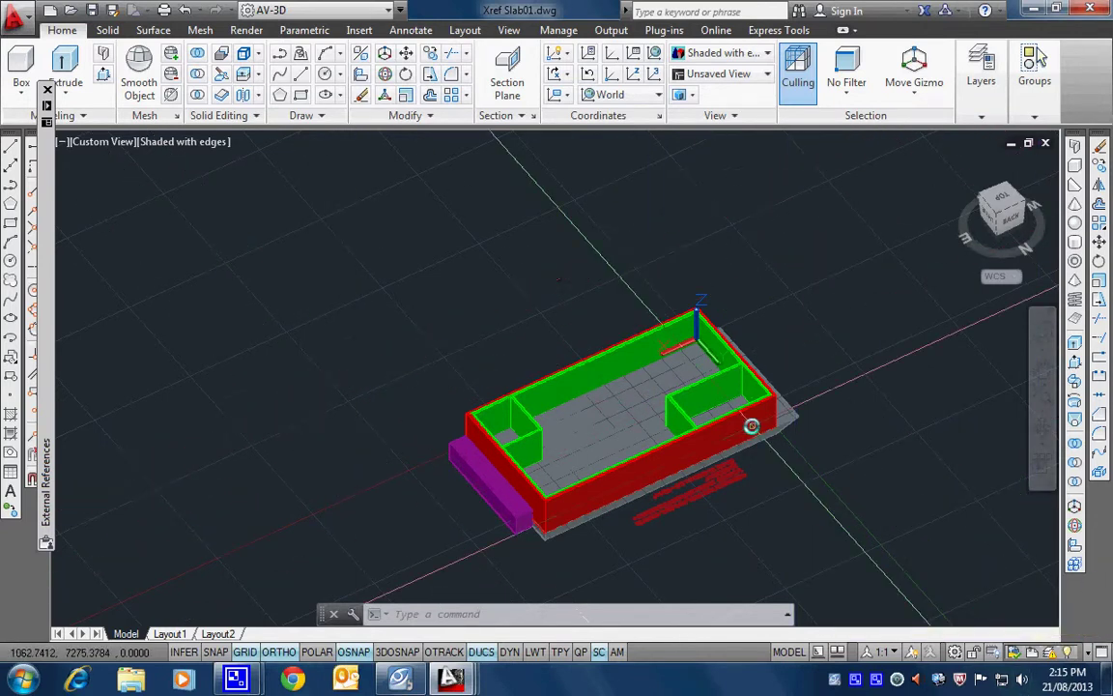
Select the Slab10 xref and confirm it shows as loaded in External References
left_click(788, 423)
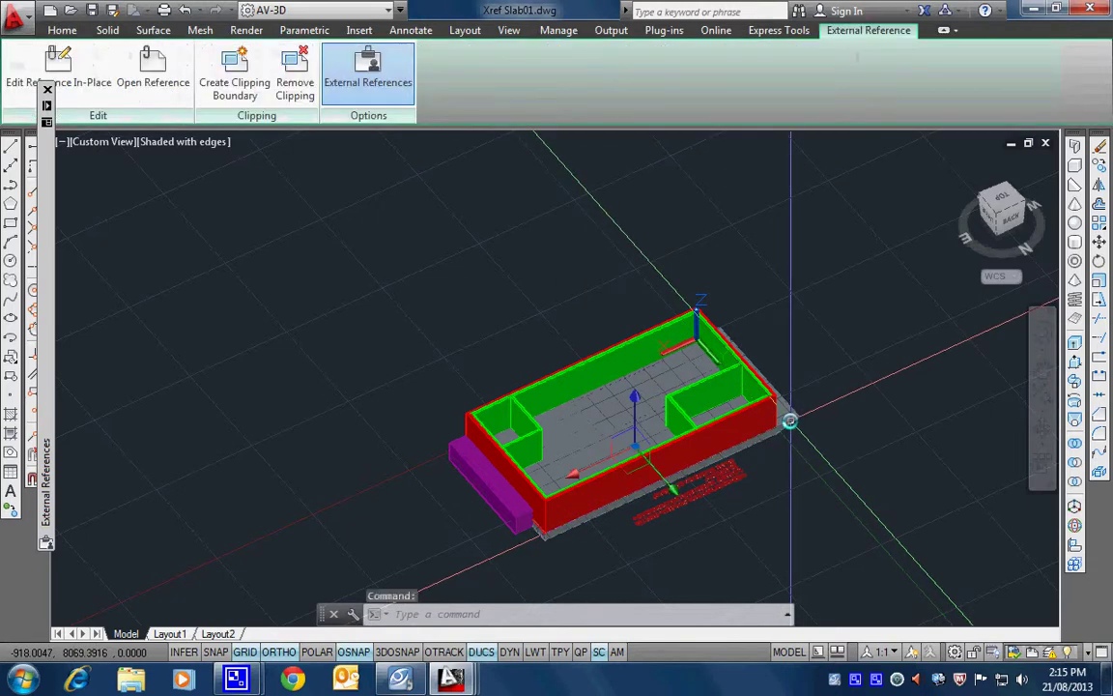
right_click(790, 421)
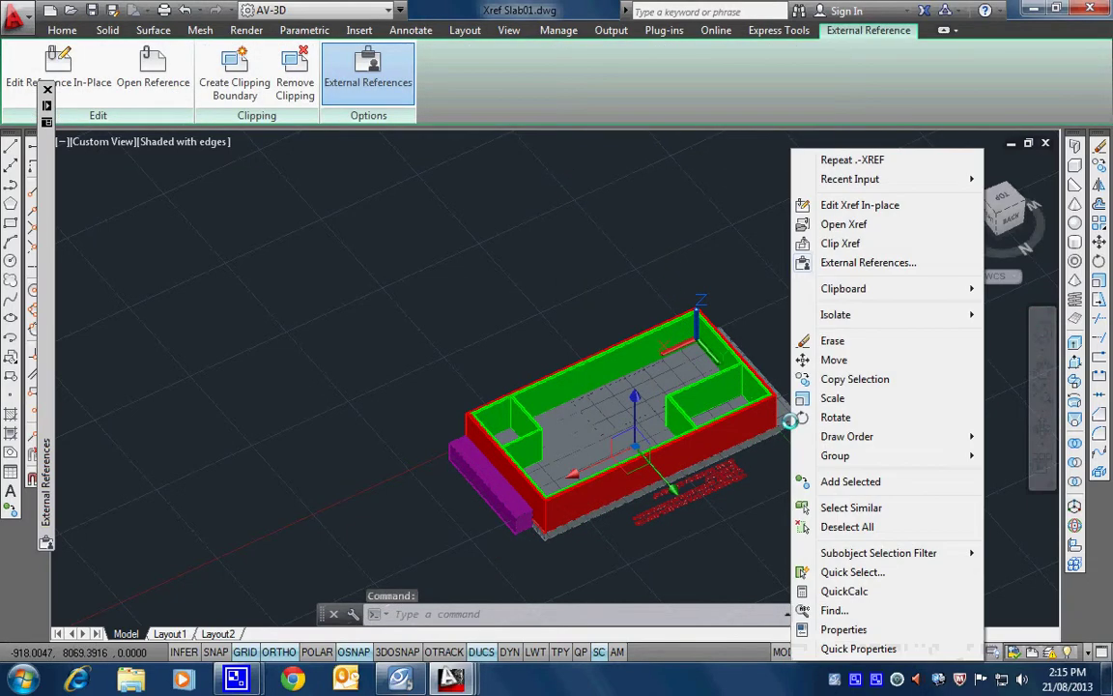
left_click(474, 55)
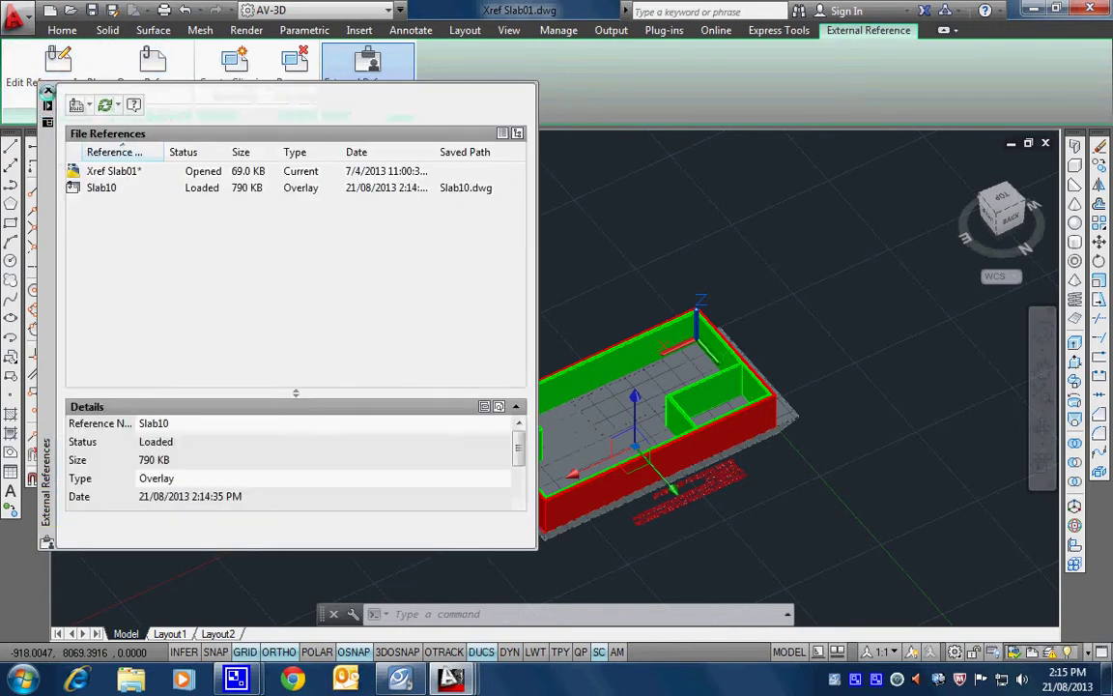
left_click(47, 89)
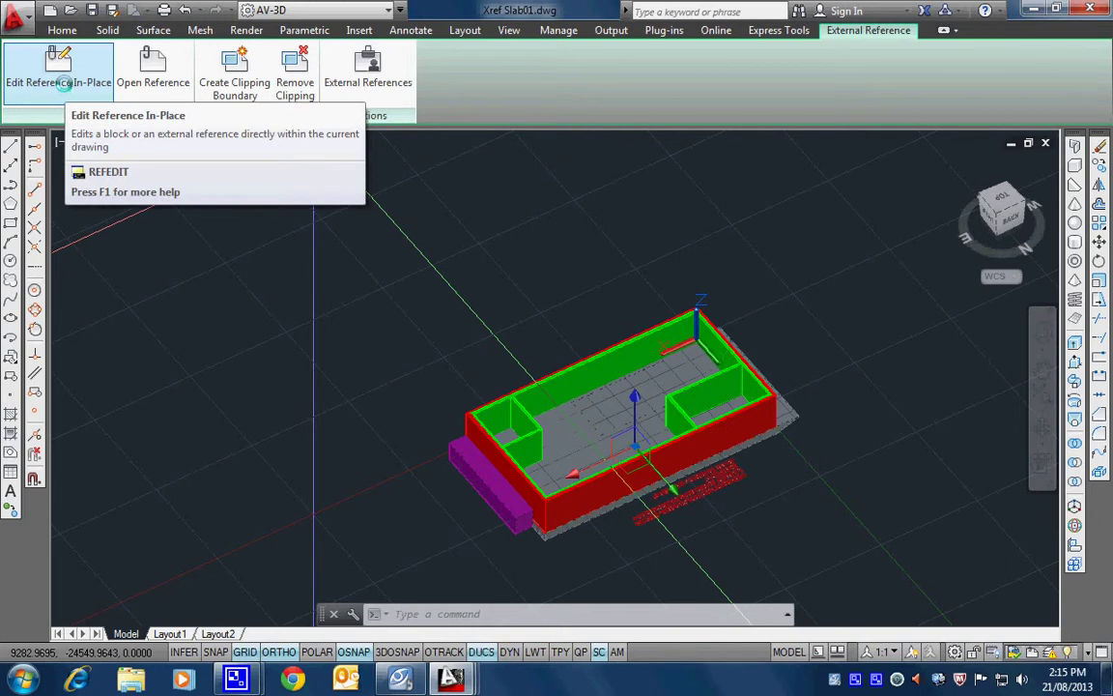
Attempt in-place editing of Slab10's nested bore entry, accepting the older-format warning
left_click(63, 84)
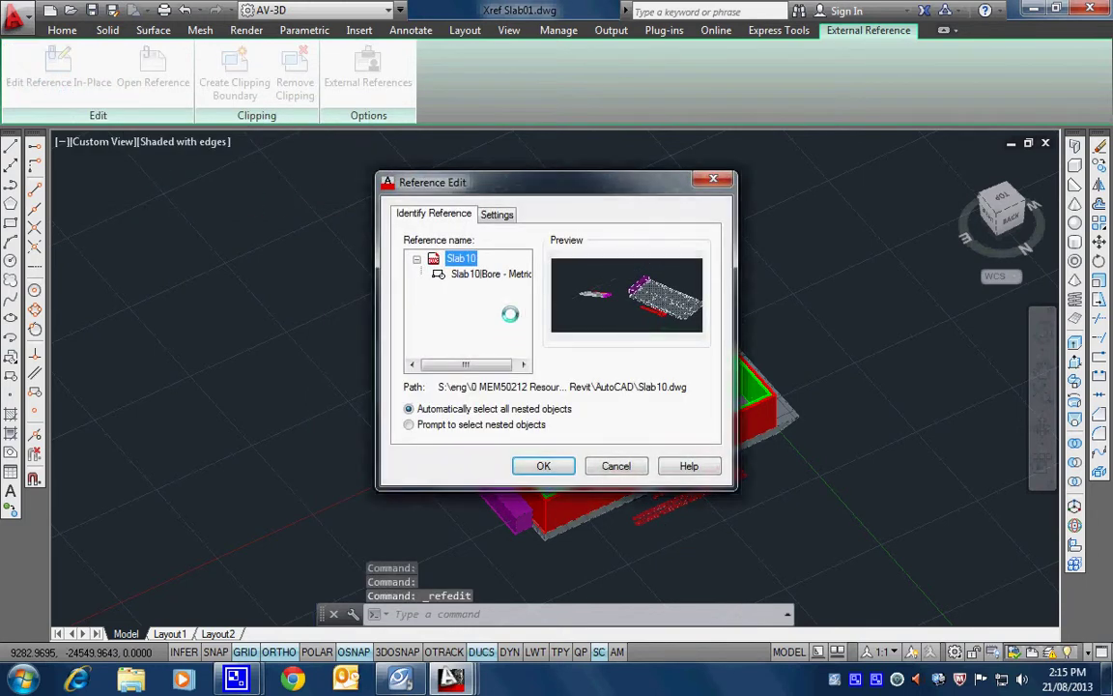
left_click(483, 274)
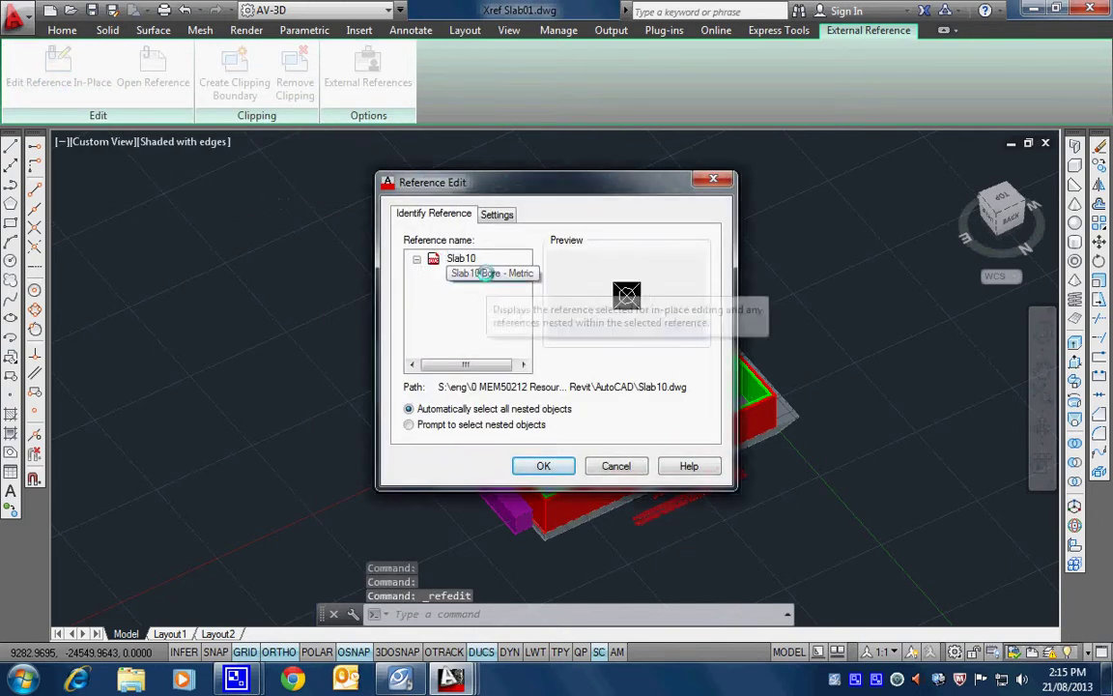
left_click(544, 466)
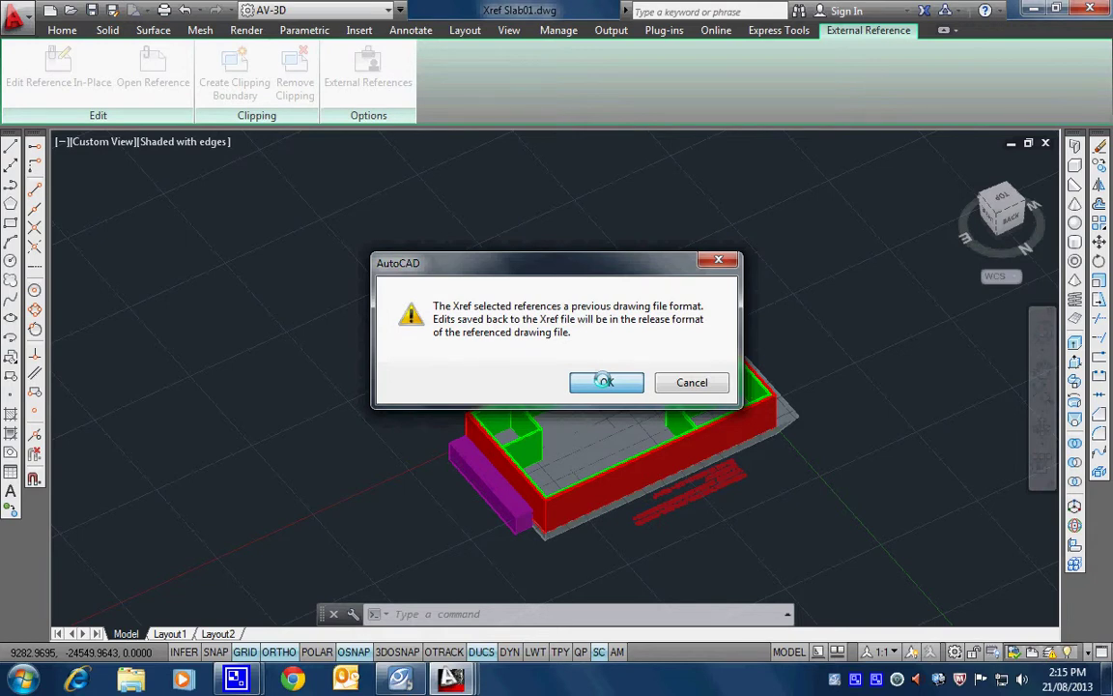
left_click(602, 382)
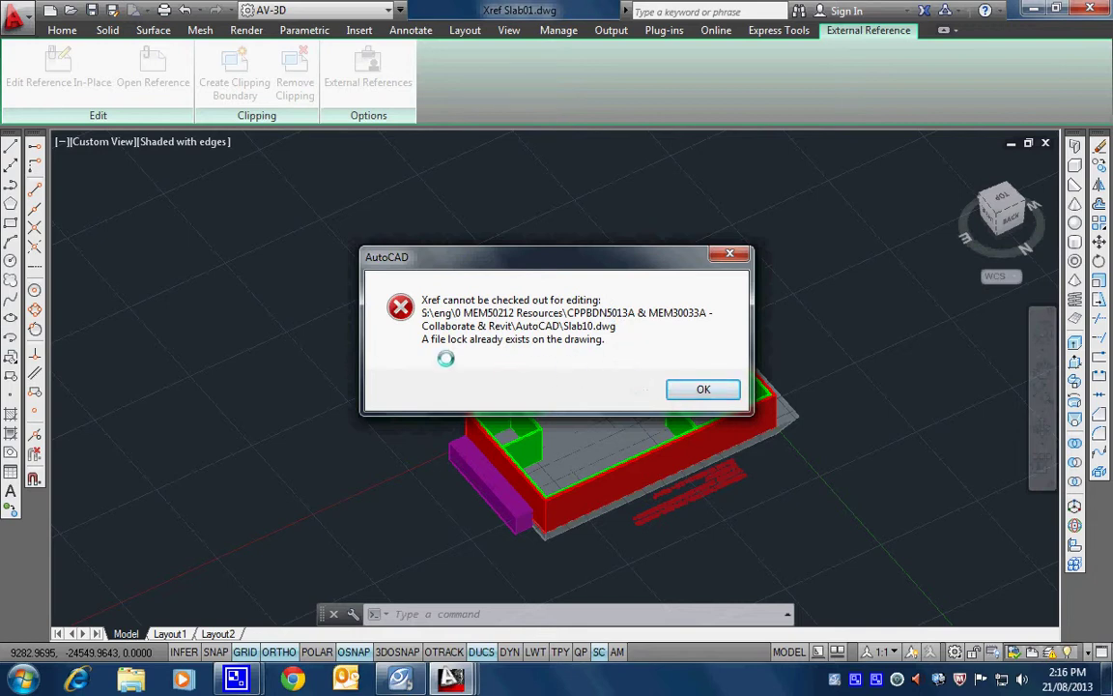
Dismiss the file lock error and close Drawing1 without saving
left_click(703, 388)
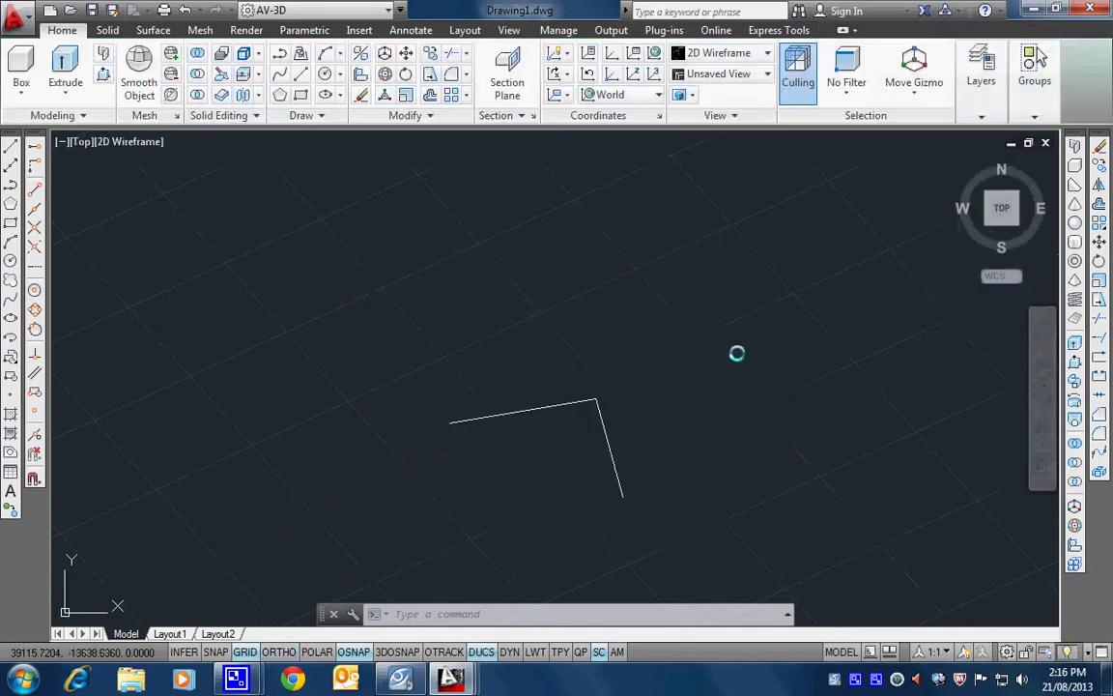
left_click(1034, 68)
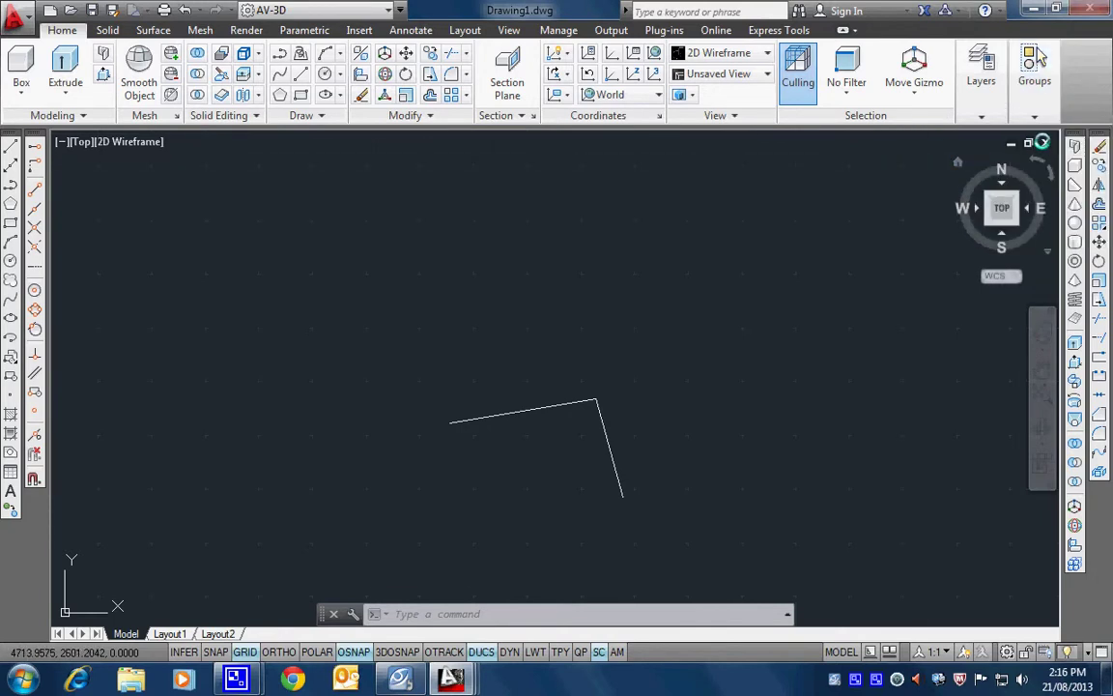
left_click(1041, 142)
left_click(569, 374)
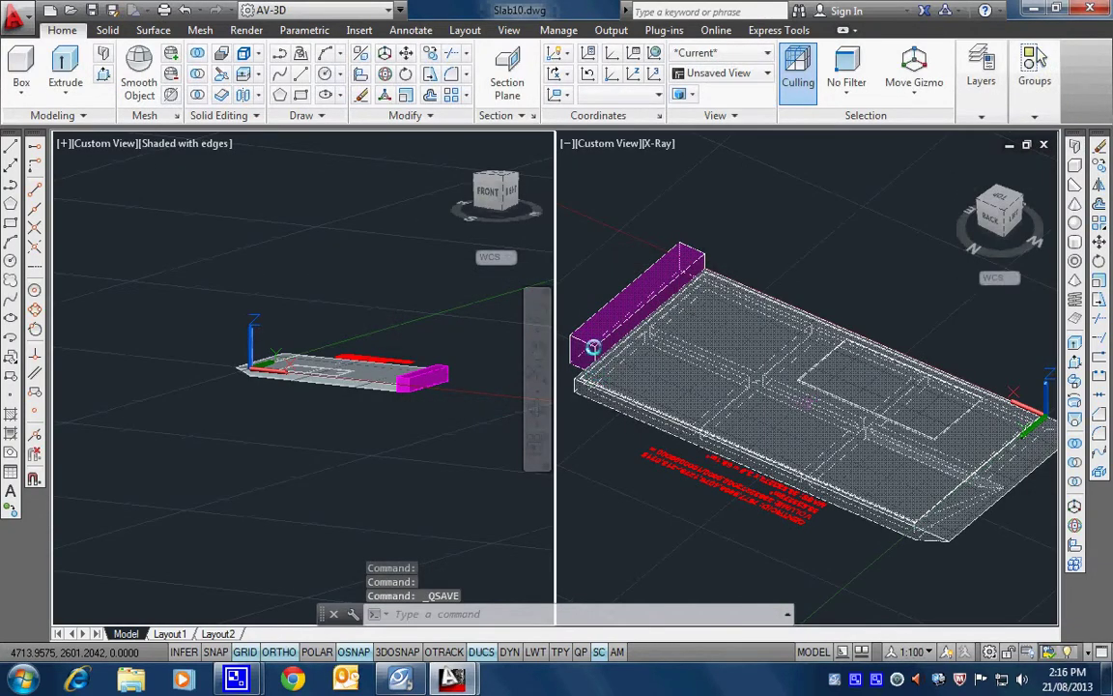
Switch back to Xref Slab01 and select the purple Slab10 reference
key("ctrl+Tab")
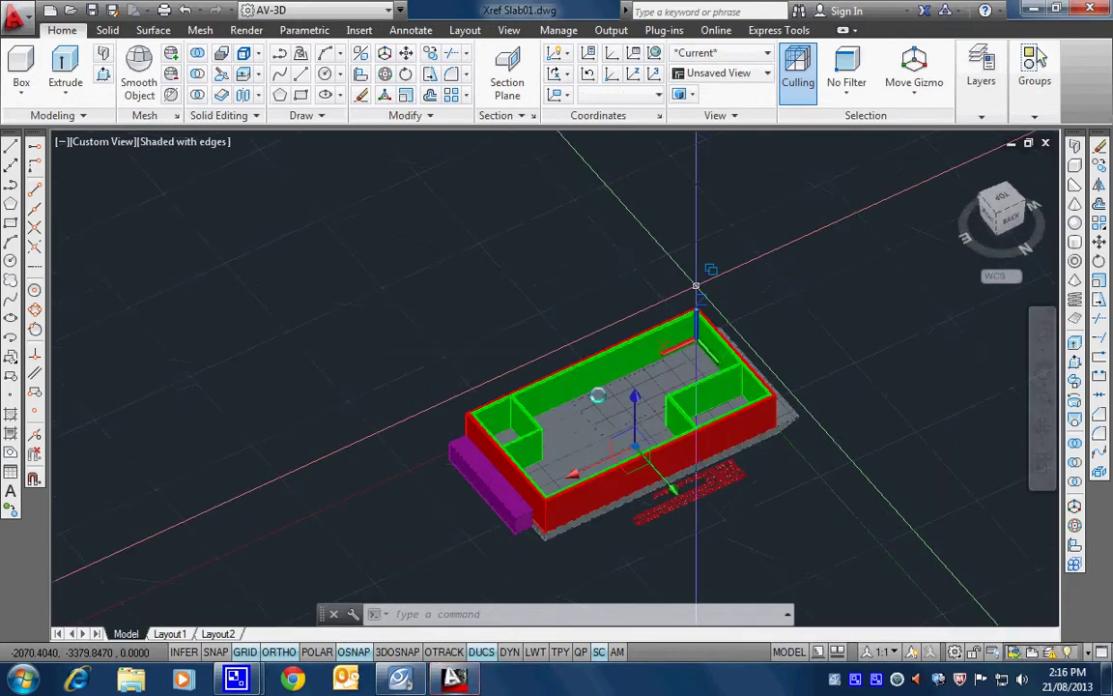
left_click(449, 465)
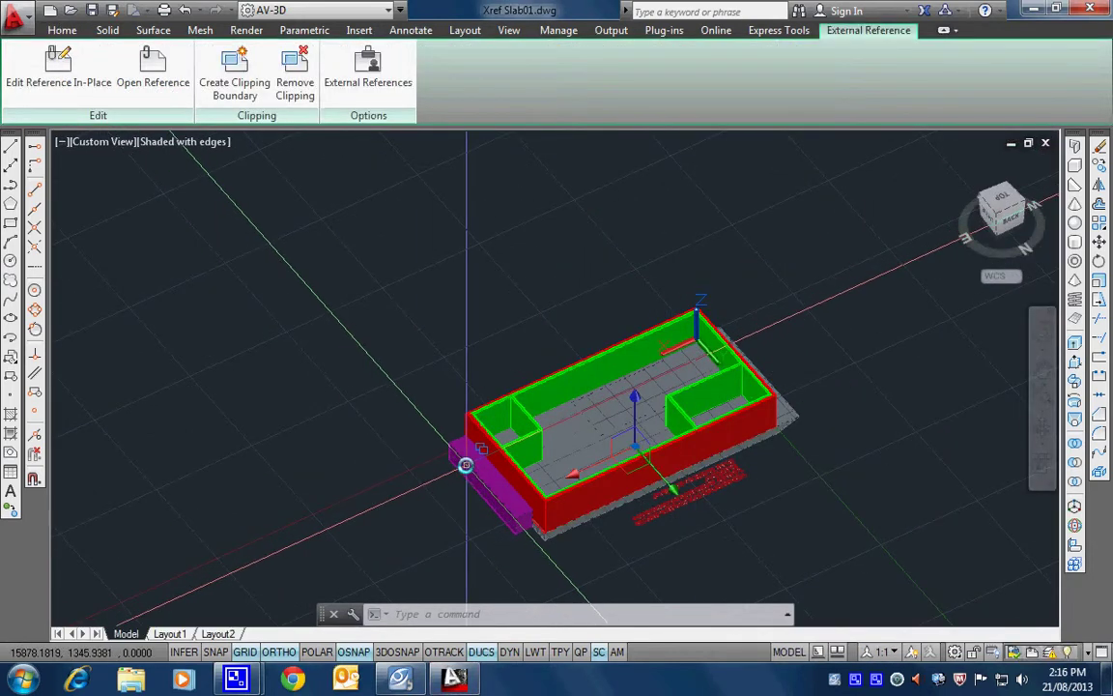
mouse_move(465, 465)
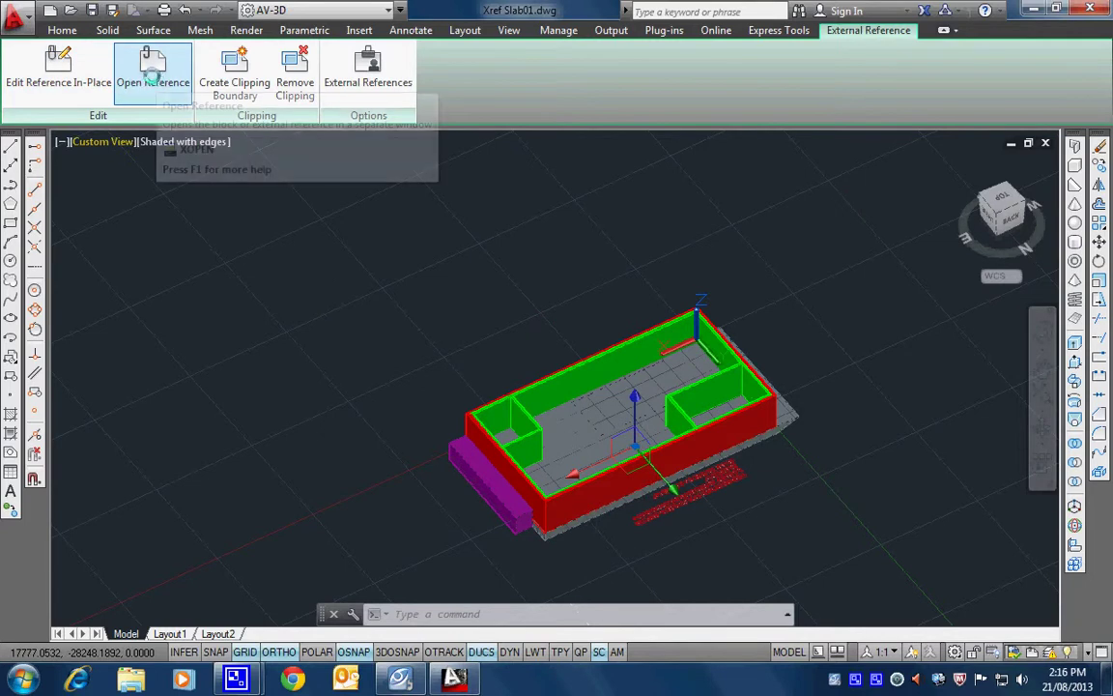
Open the Slab10 source drawing via Open Reference, then close it without saving
left_click(149, 71)
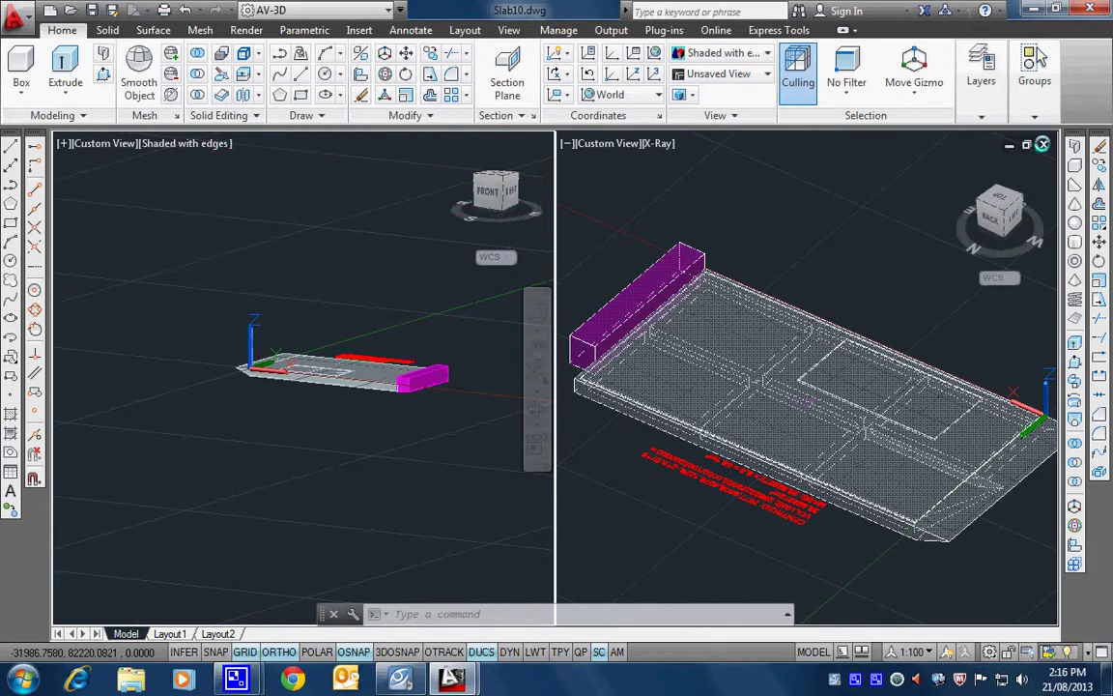
left_click(1041, 144)
left_click(619, 375)
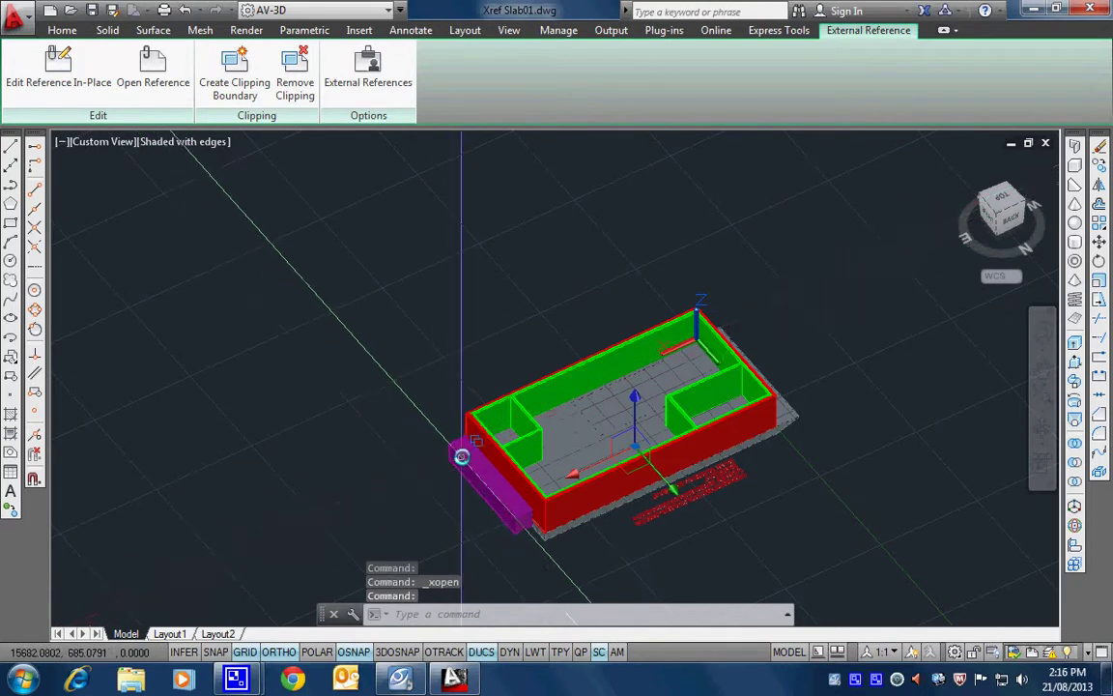
Edit Slab10's nested bore entry in place, accepting the older file format warning
left_click(46, 81)
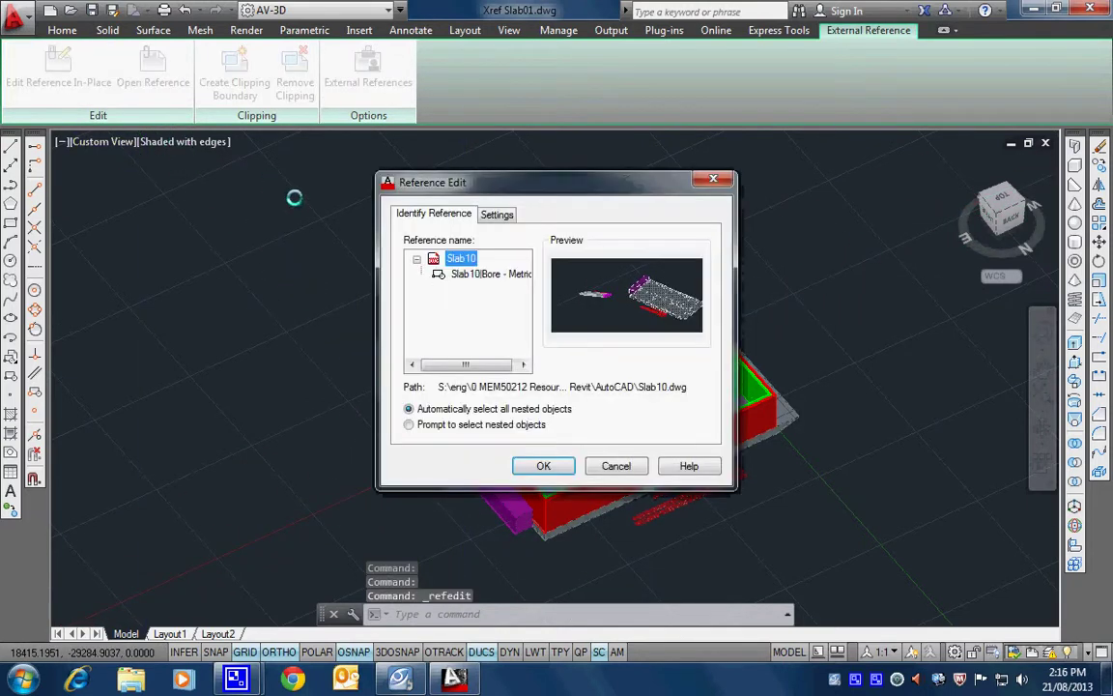
left_click(458, 274)
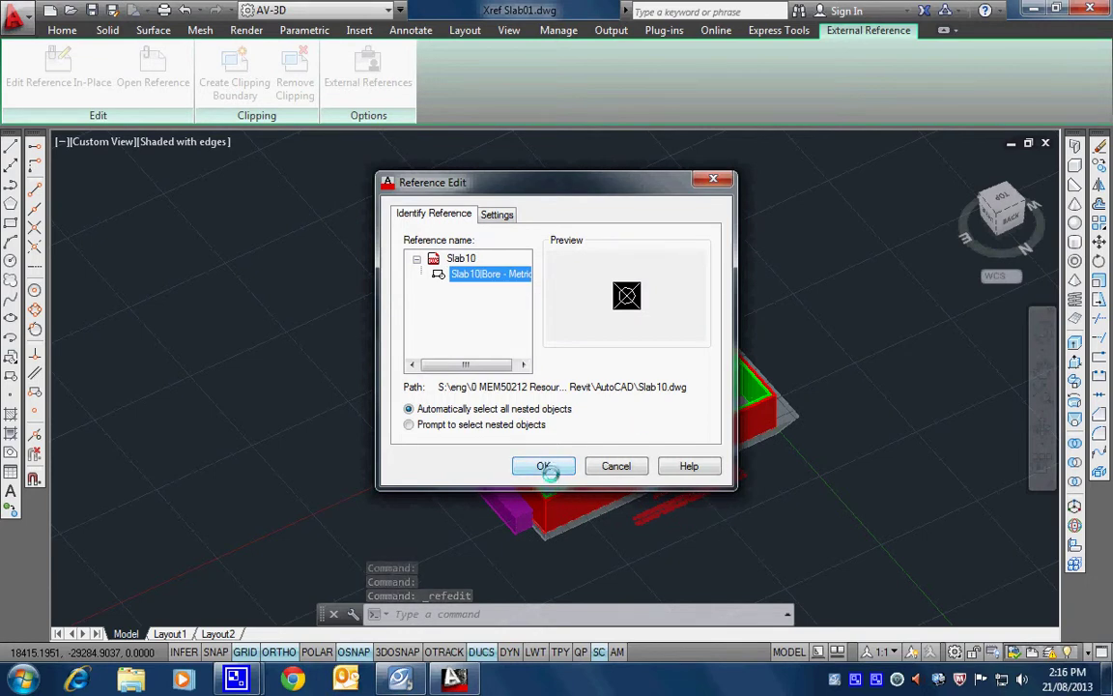
left_click(544, 466)
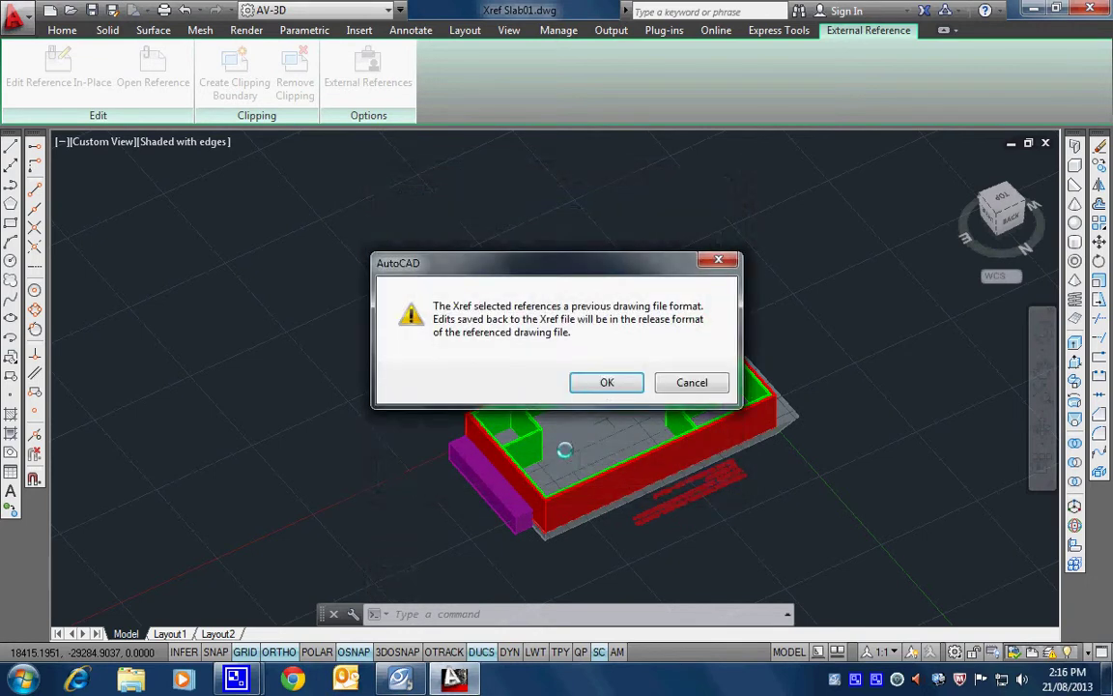
left_click(607, 383)
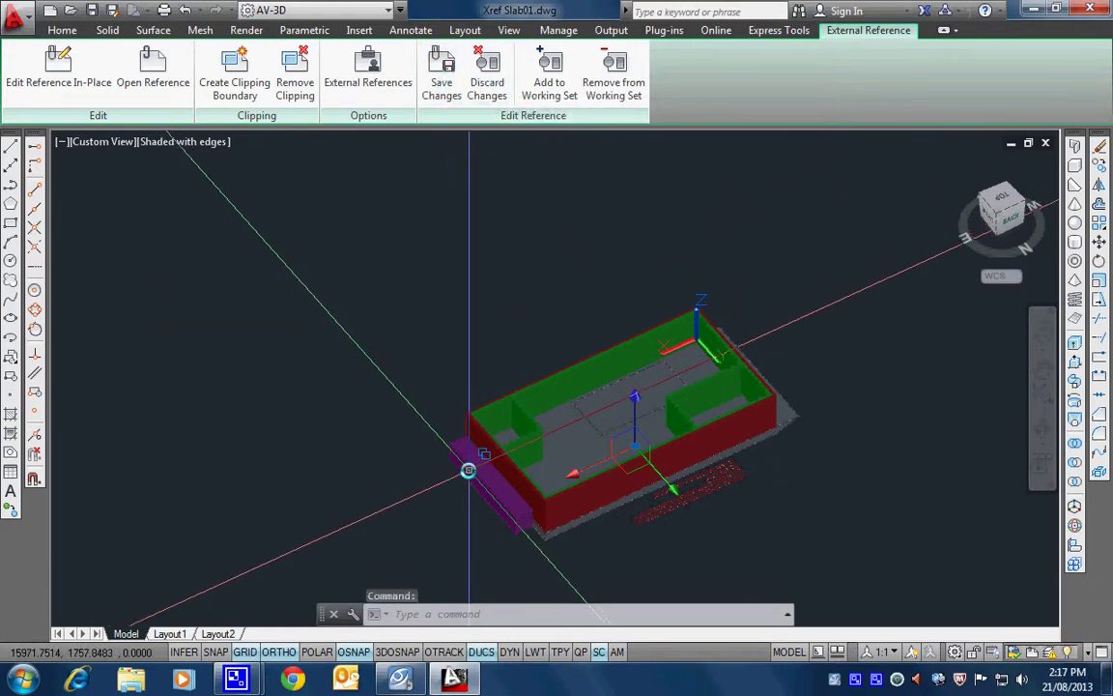
Orbit to the slab's corner and switch the visual style to 2D Wireframe
middle_click_drag(493, 492, 538, 385, "shift")
scroll(570, 449, "up", 5)
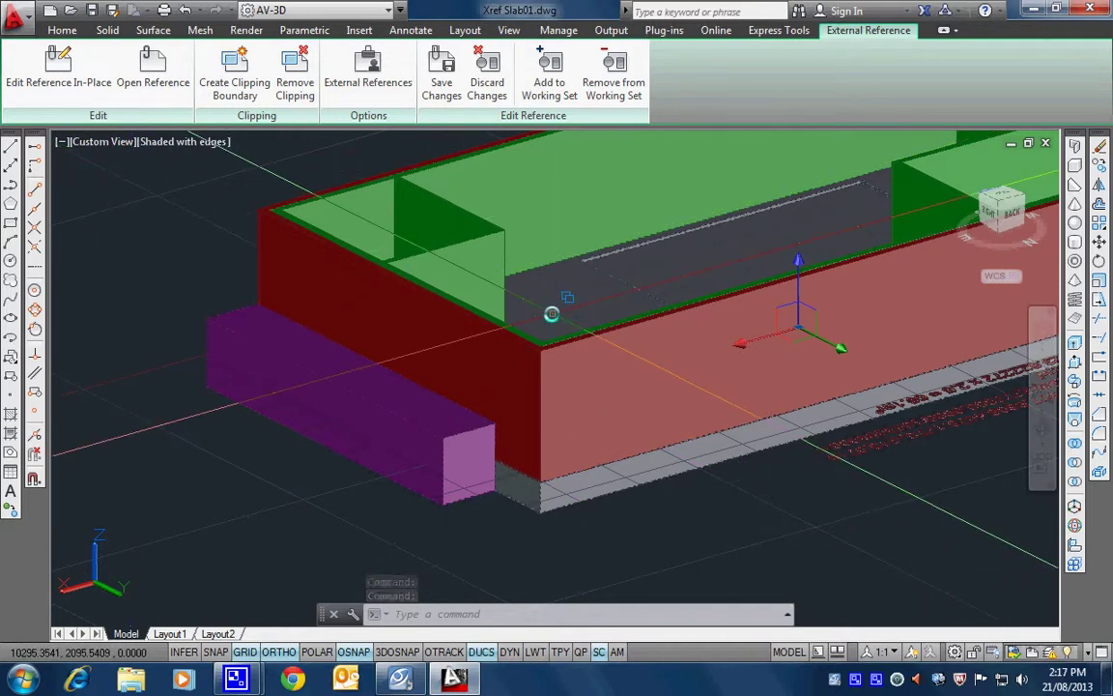
middle_click_drag(551, 314, 323, 216, "shift")
left_click(206, 142)
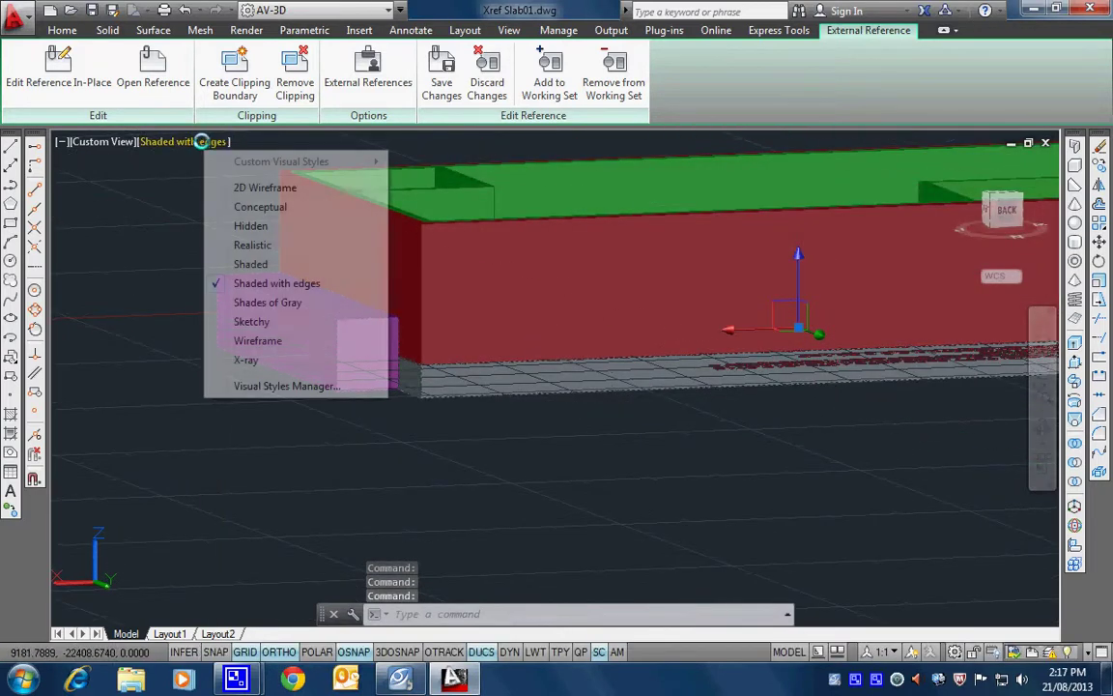
left_click(256, 190)
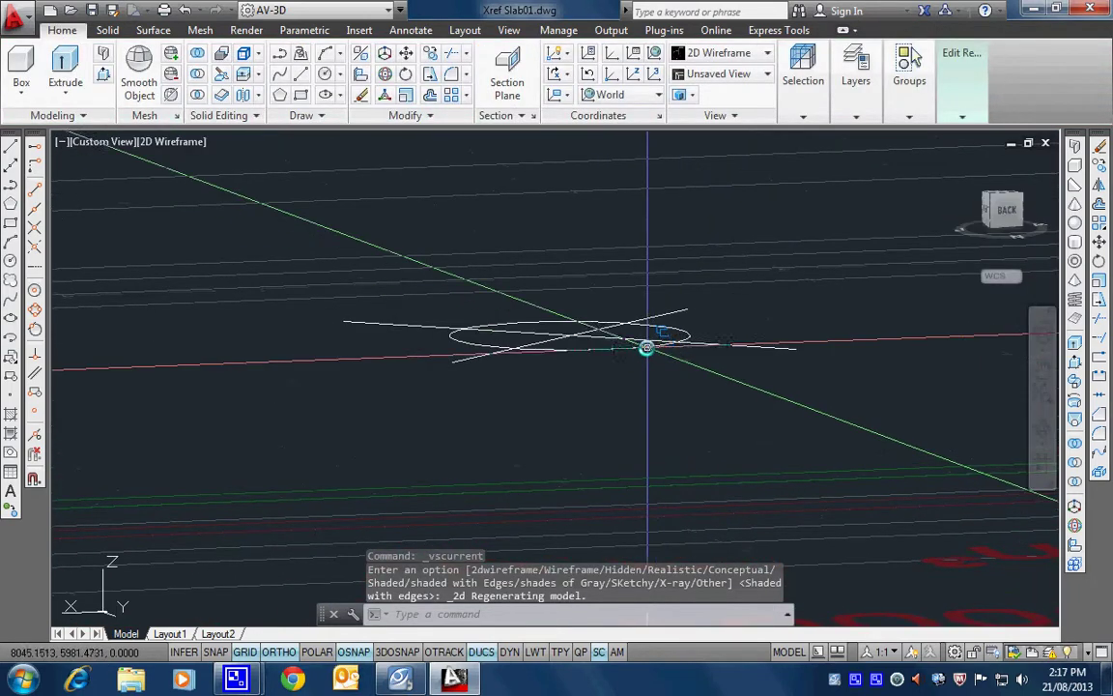
Move the ellipse inside the Slab10 reference to a new position with MOVE
left_click(640, 348)
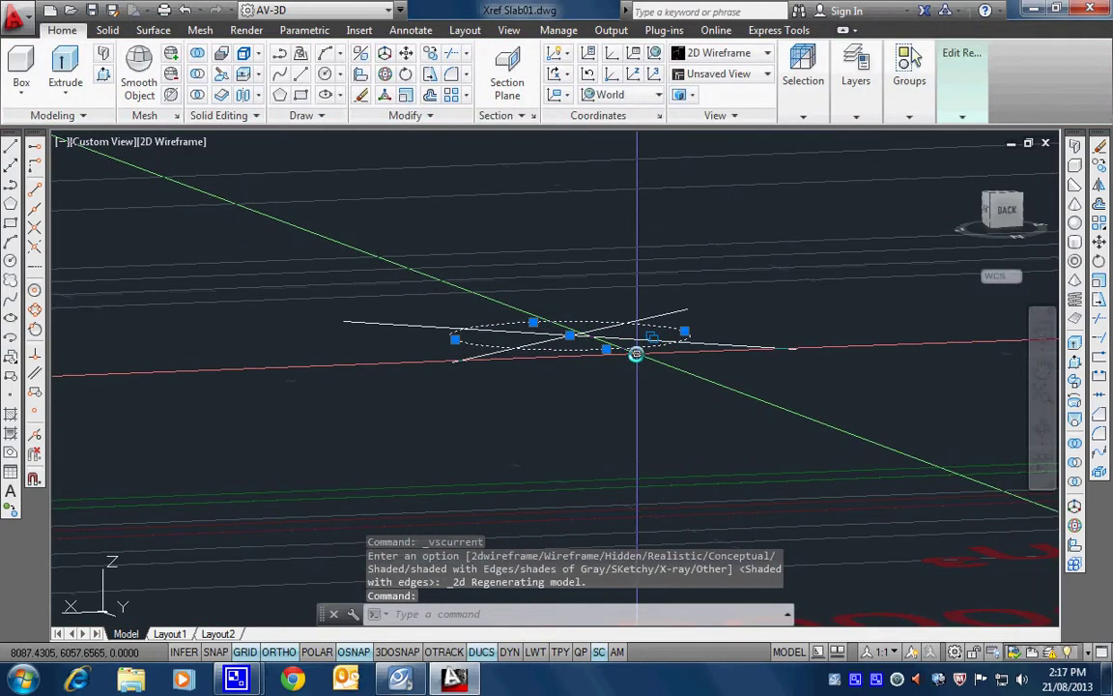
type("m")
key("Return")
left_click(685, 392)
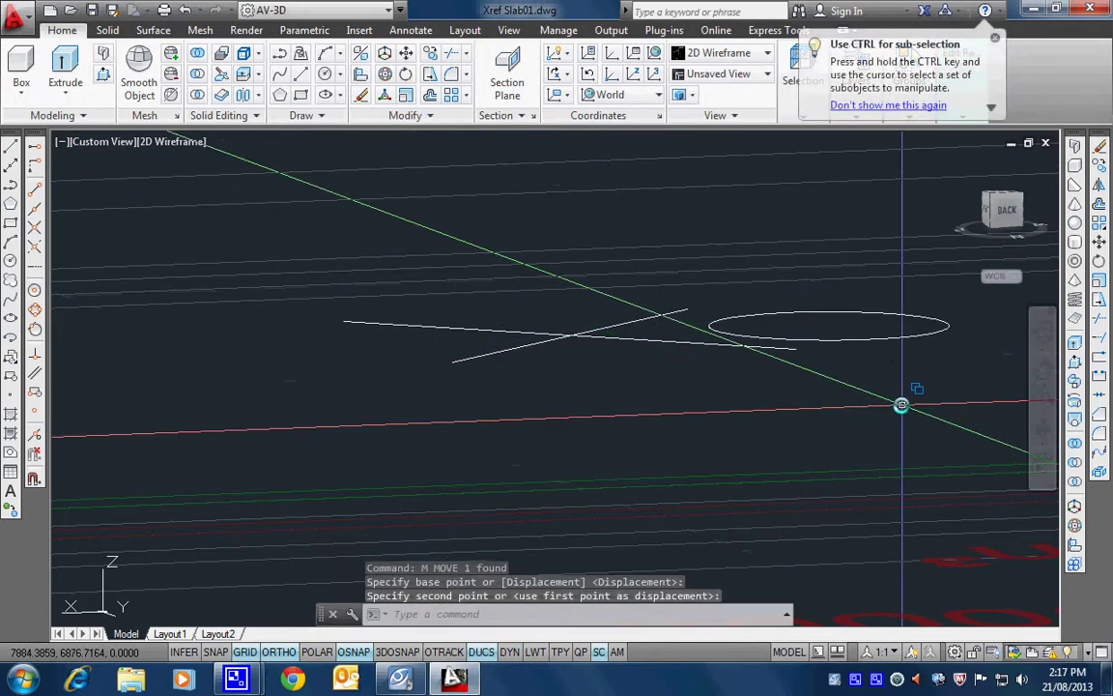
scroll(882, 397, "down", 5)
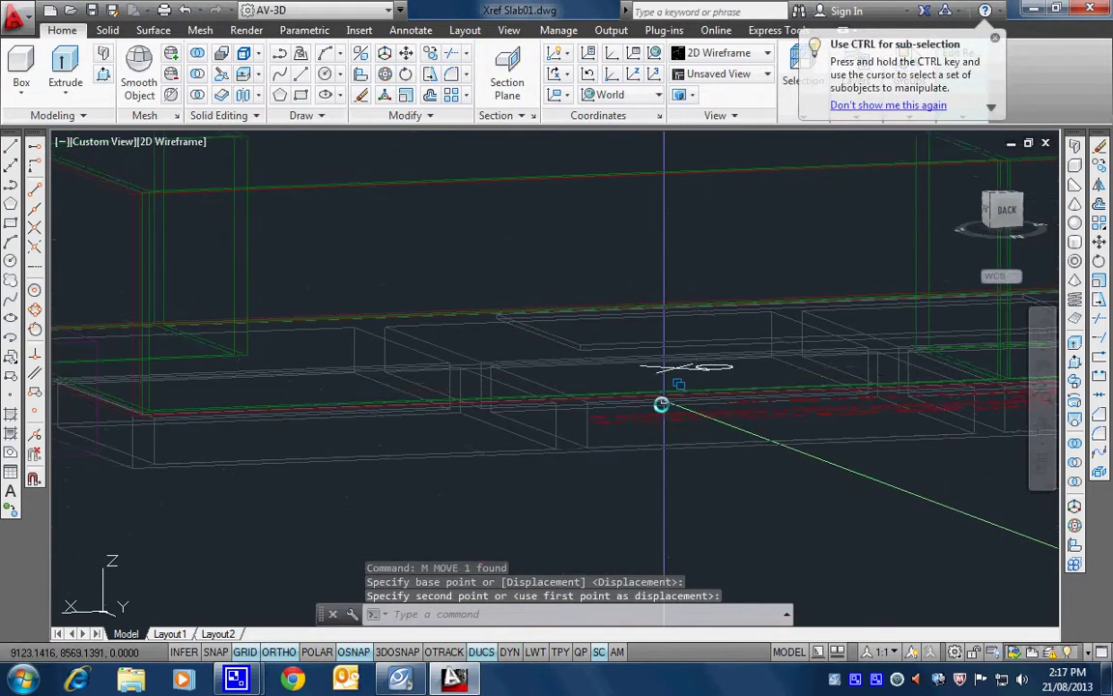
scroll(663, 404, "down", 5)
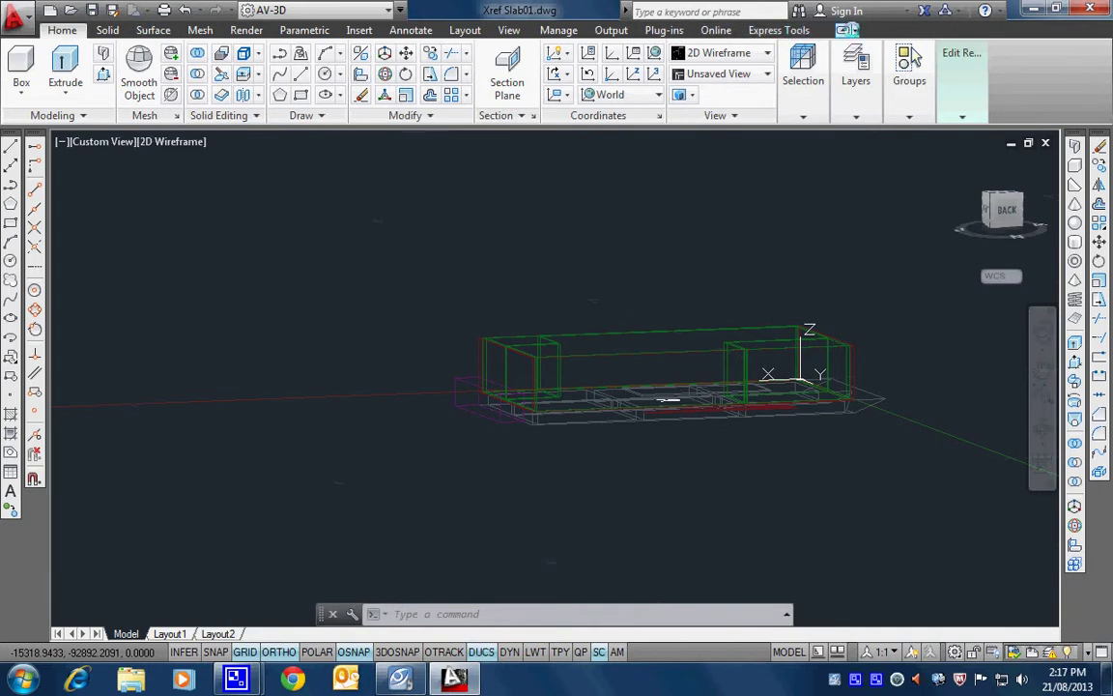
mouse_move(955, 83)
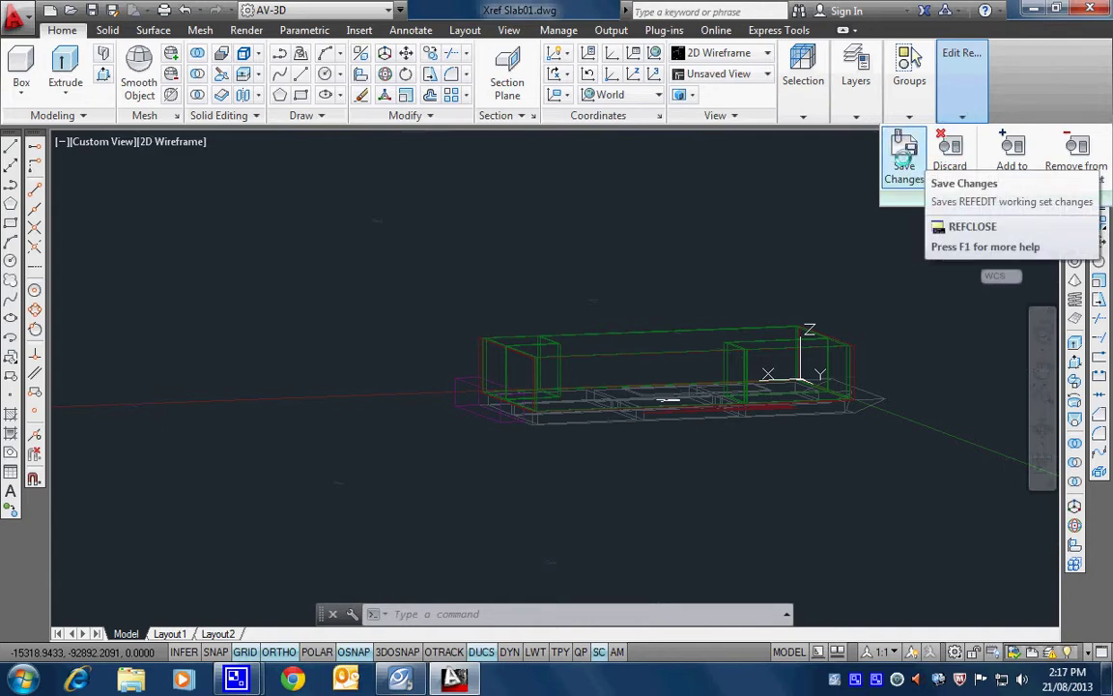
Save the in-place changes back to Slab10 and confirm the dialog
left_click(903, 159)
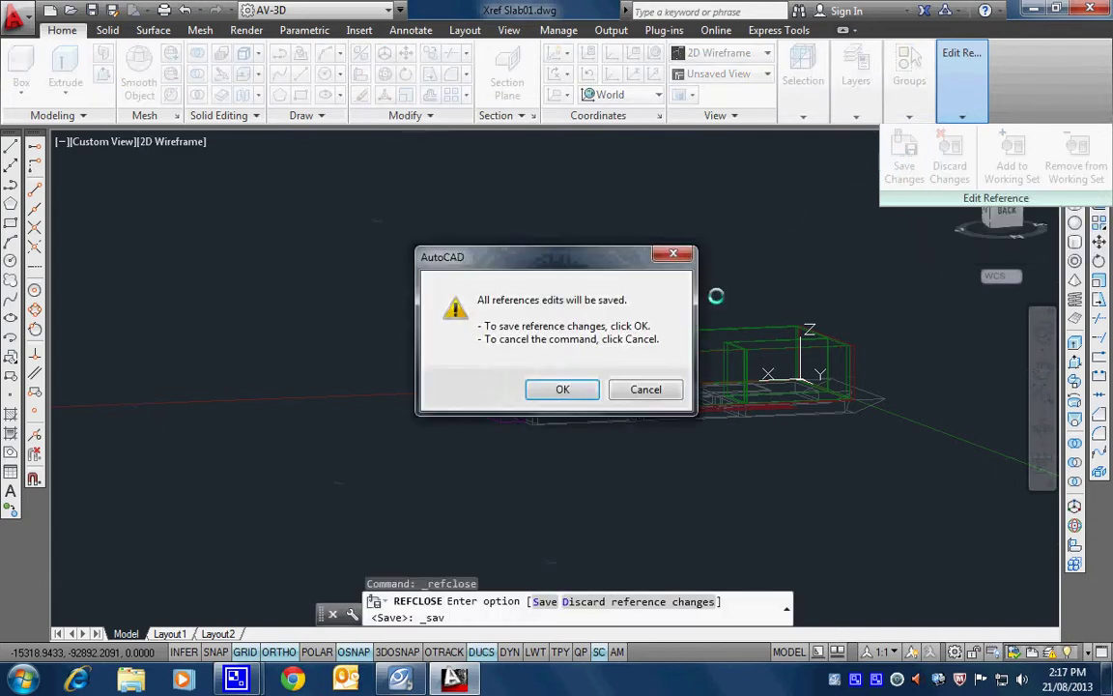
left_click(560, 390)
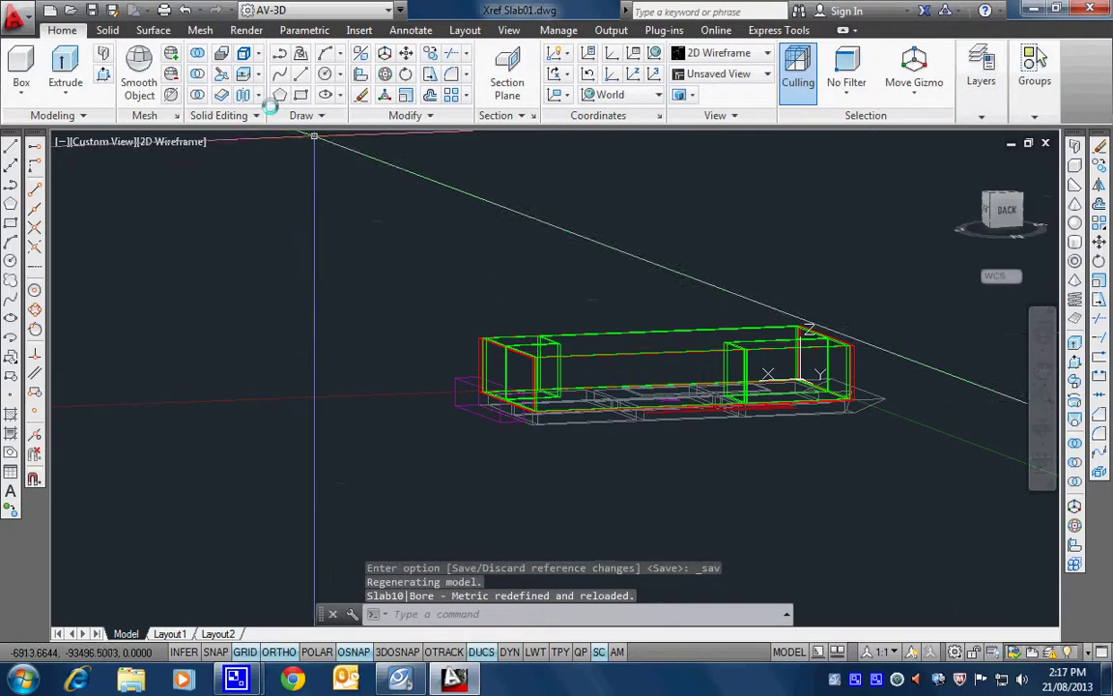
left_click(183, 141)
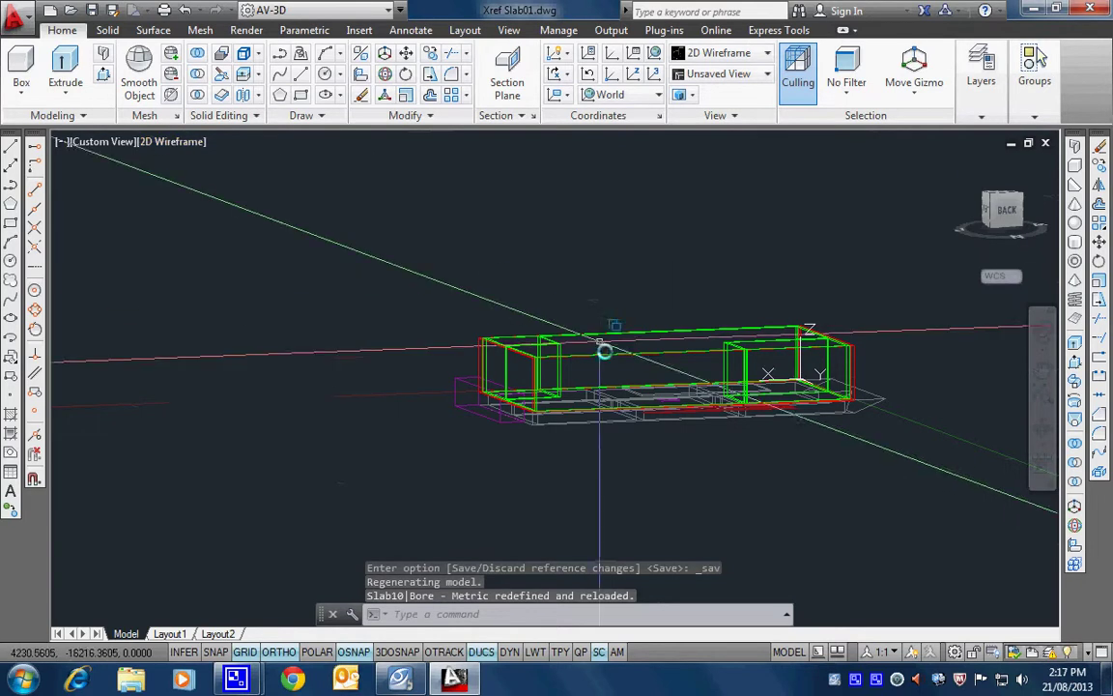
Orbit and zoom to inspect the reloaded xref, then select the slab reference
middle_click_drag(619, 379, 736, 438, "shift")
scroll(736, 438, "up", 8)
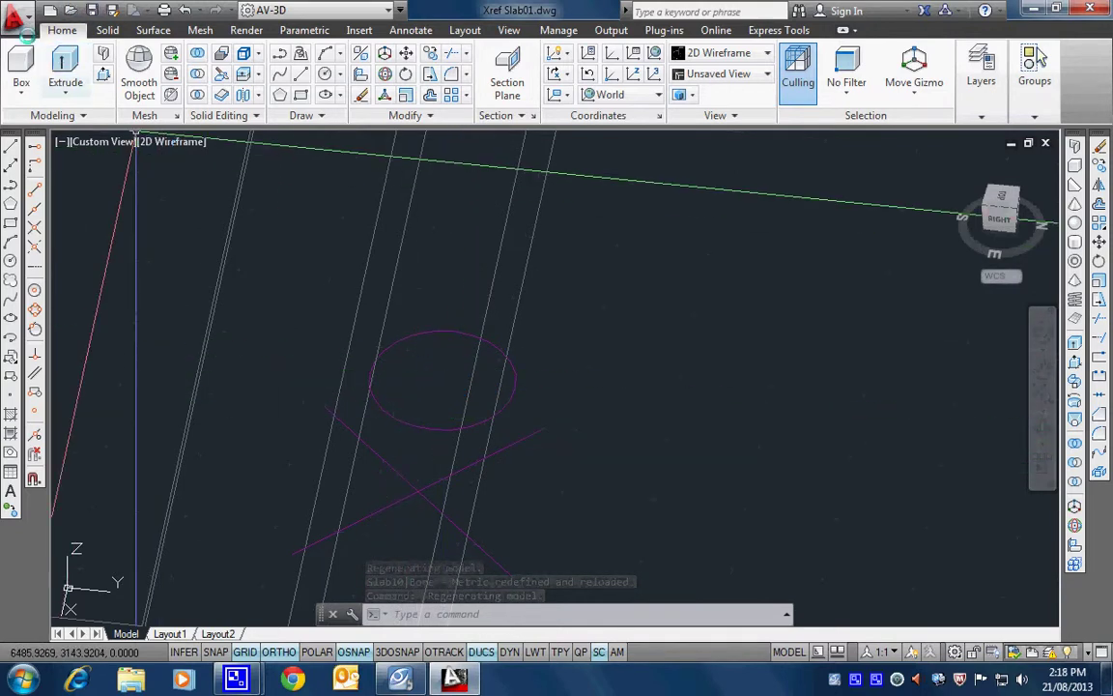
scroll(346, 334, "down", 5)
middle_click_drag(346, 336, 300, 555, "shift")
left_click(299, 556)
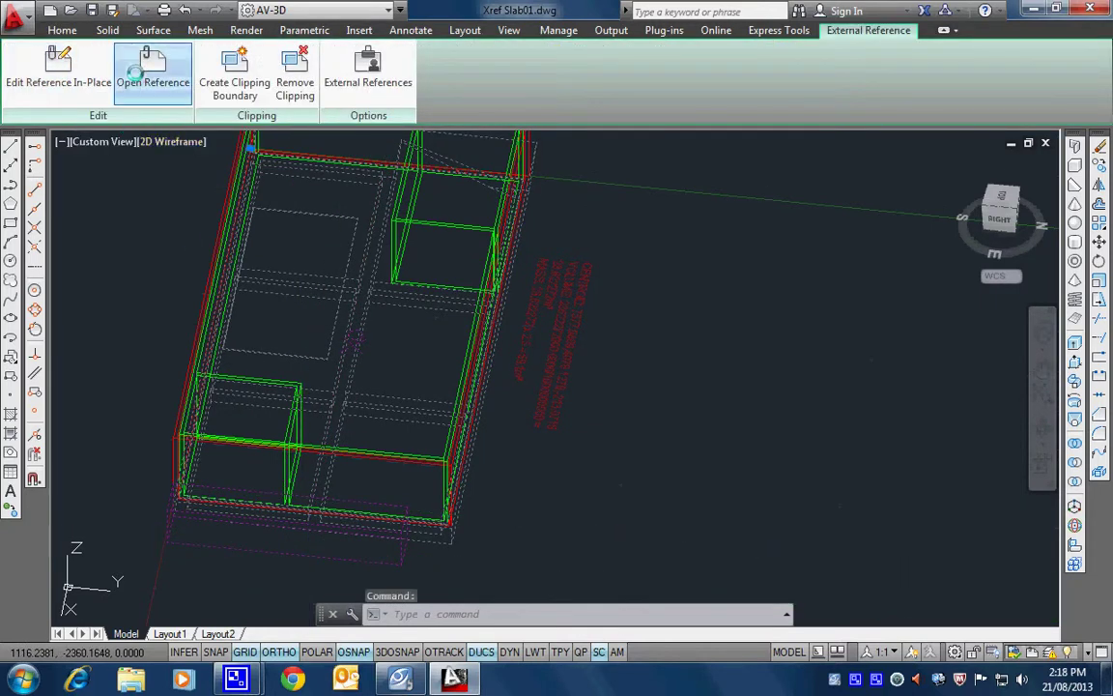
Open Slab10.dwg from the reference and set its left viewport to 2D Wireframe
left_click(136, 74)
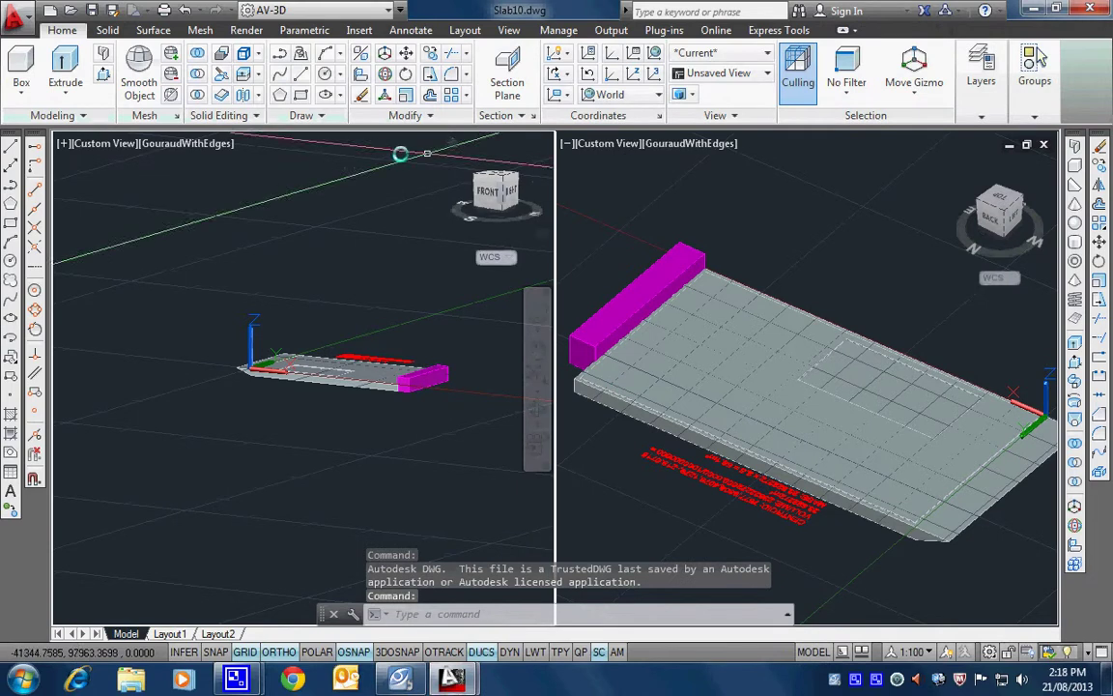
left_click(193, 143)
left_click(222, 187)
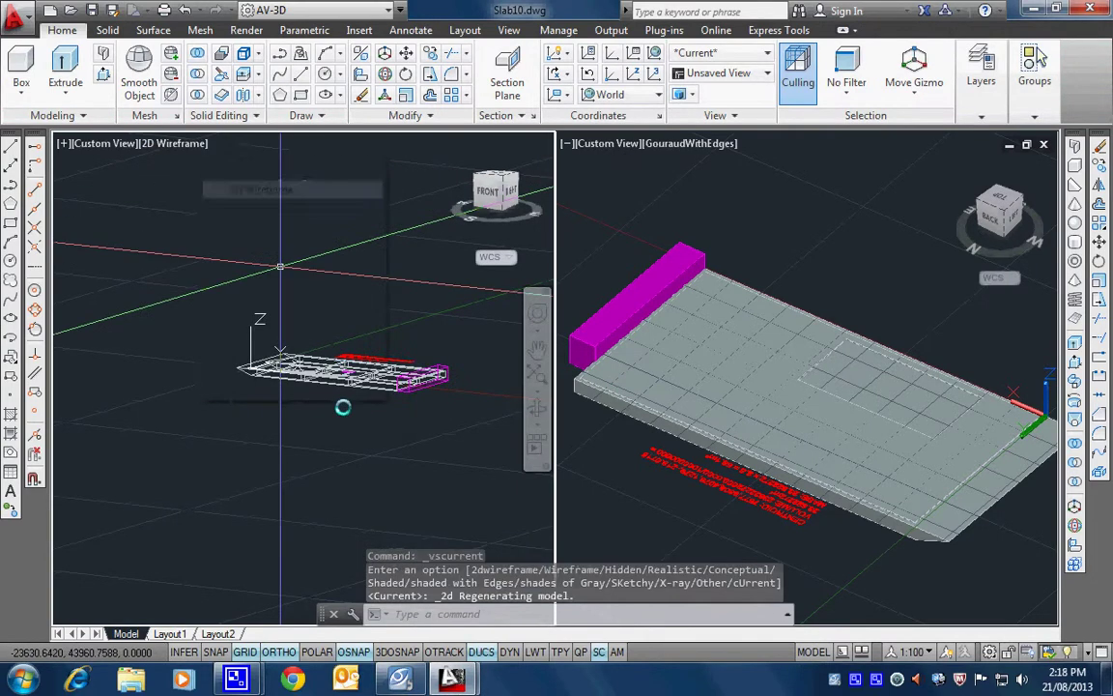
Zoom and pan the left viewport of Slab10, then close the drawing
scroll(348, 405, "up", 4)
middle_click_drag(385, 358, 332, 464)
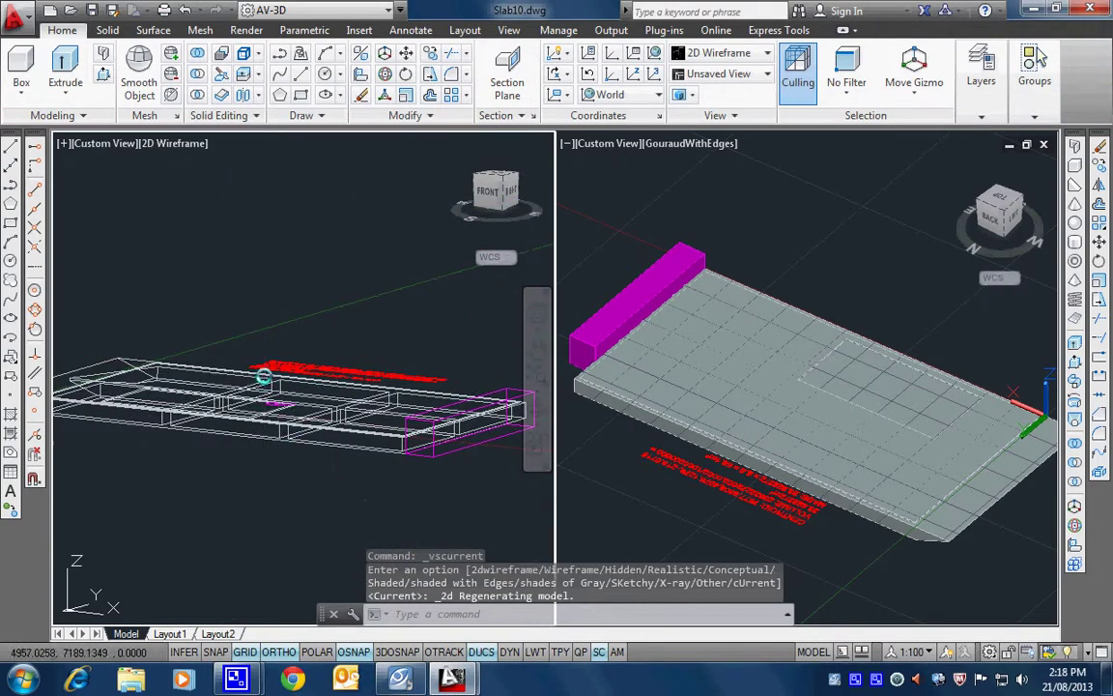
scroll(264, 377, "up", 5)
scroll(305, 496, "up", 2)
middle_click_drag(323, 489, 270, 383)
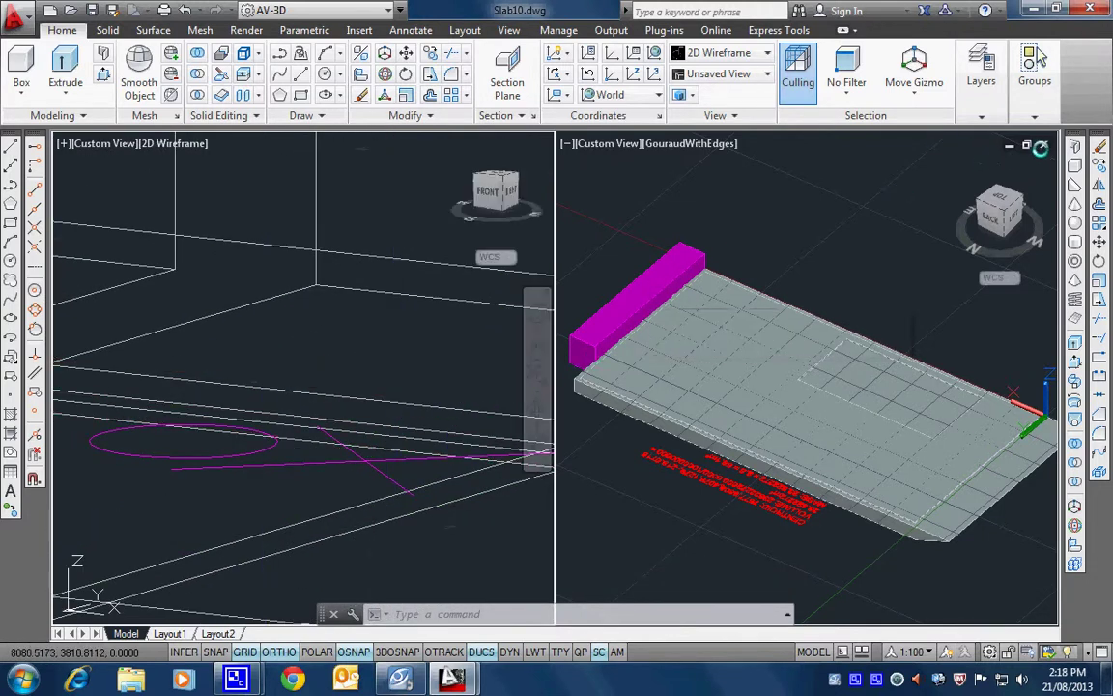
key("ctrl+F4")
Close Slab10 without saving and orbit around the slab in Xref Slab01
left_click(618, 376)
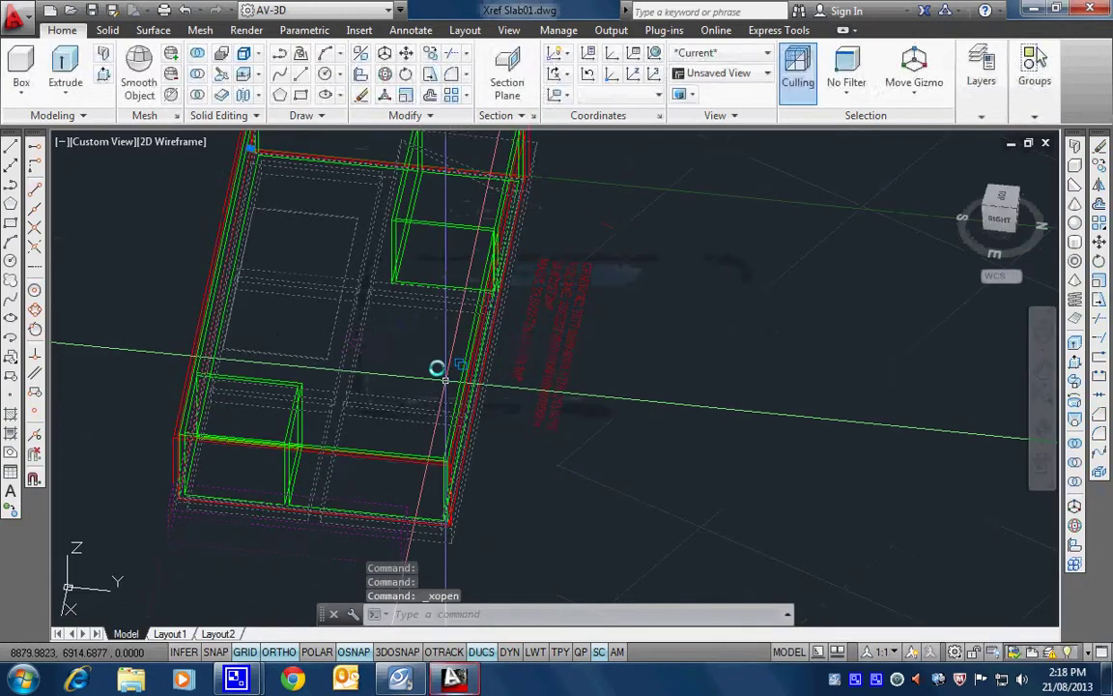
key("Escape")
scroll(482, 386, "down", 3)
middle_click_drag(482, 387, 448, 391, "shift")
scroll(435, 380, "up", 3)
middle_click_drag(575, 508, 500, 441, "shift")
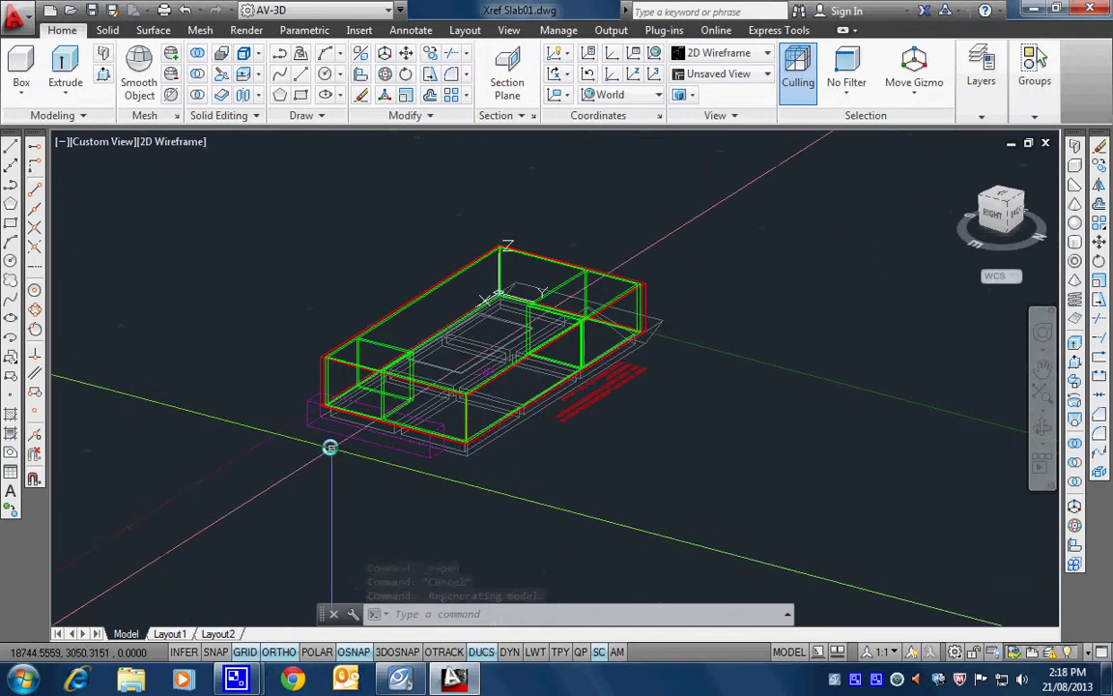
Apply a rectangular clipping boundary to the slab reference by picking two corners
left_click(305, 403)
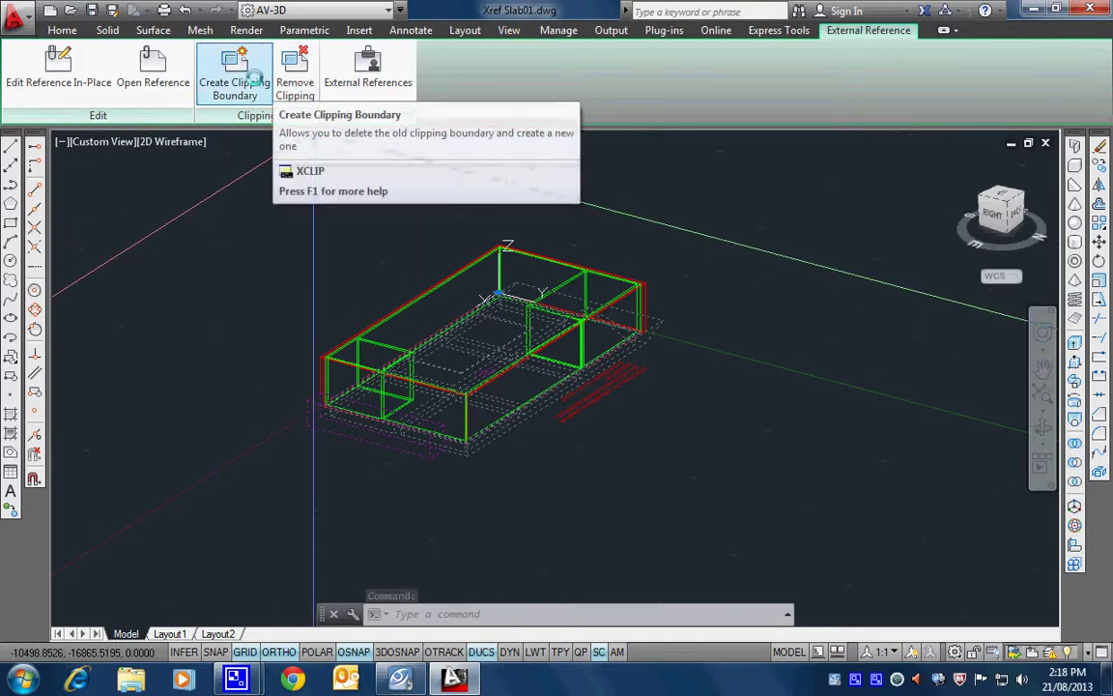
left_click(235, 73)
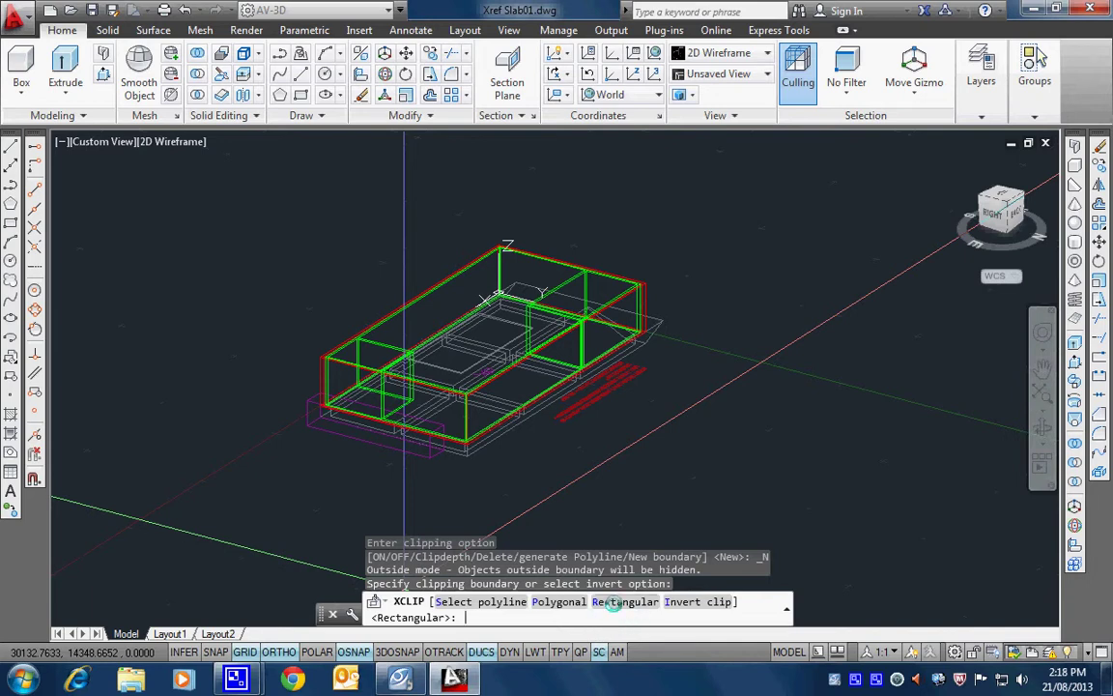
left_click(613, 601)
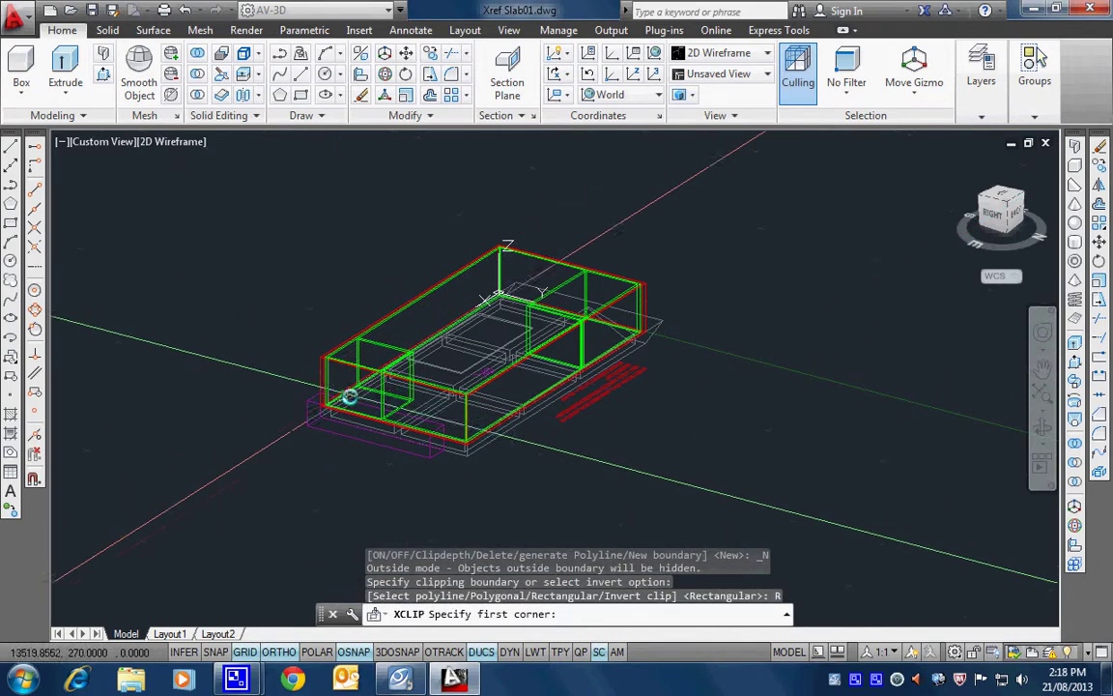
middle_click_drag(349, 397, 231, 552, "shift")
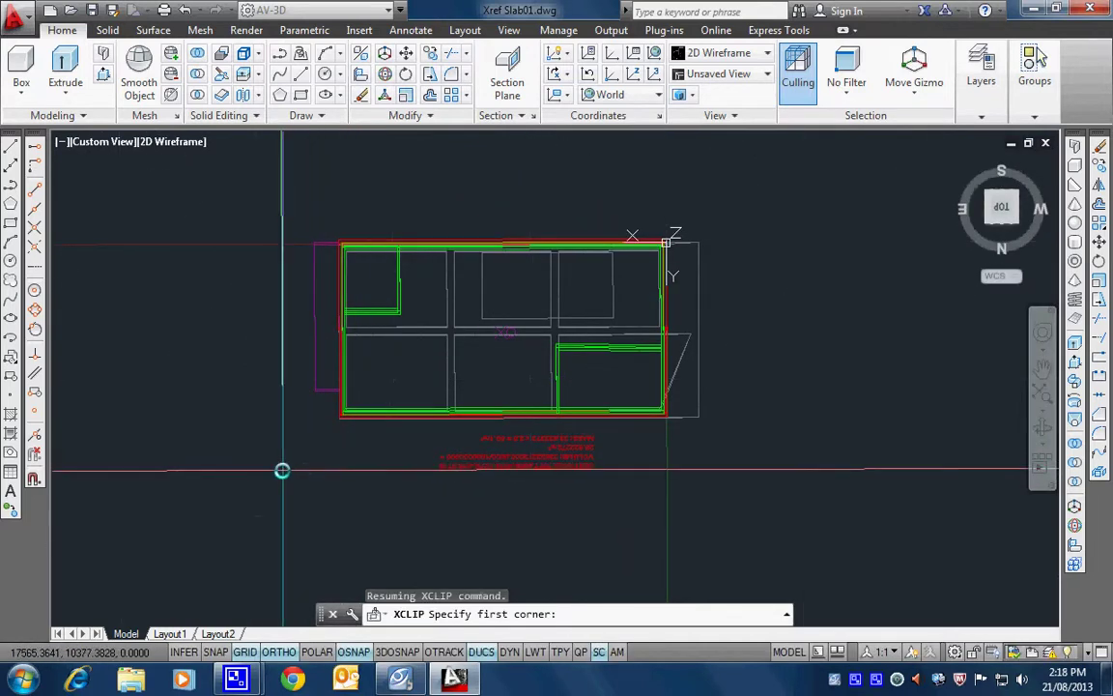
left_click(281, 471)
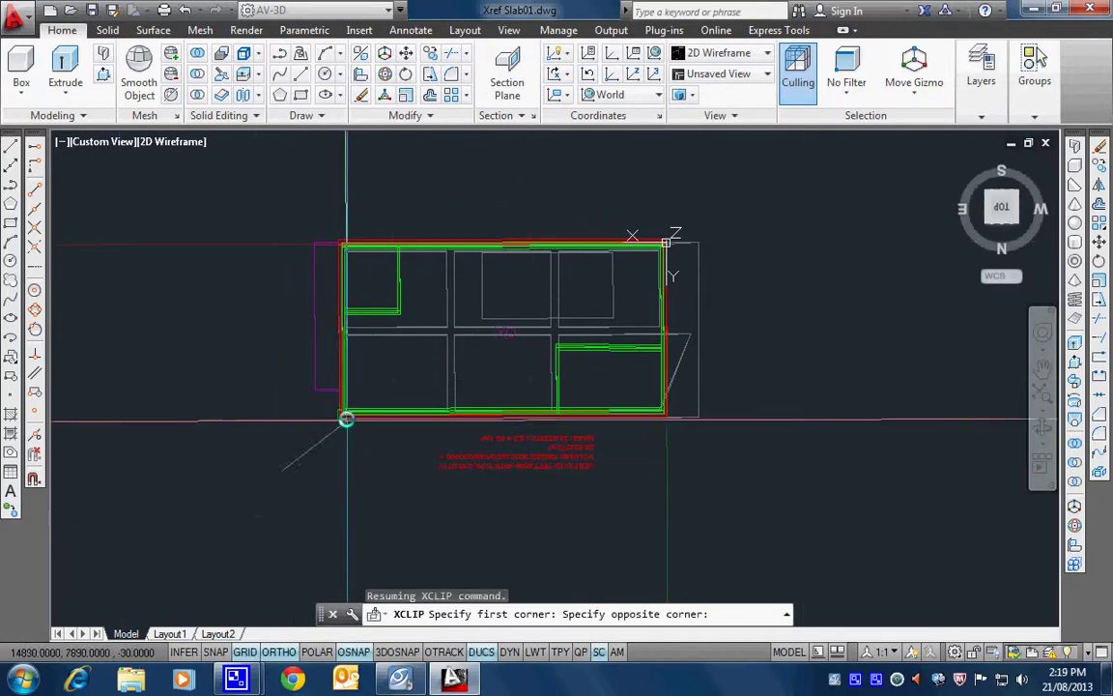
left_click(287, 194)
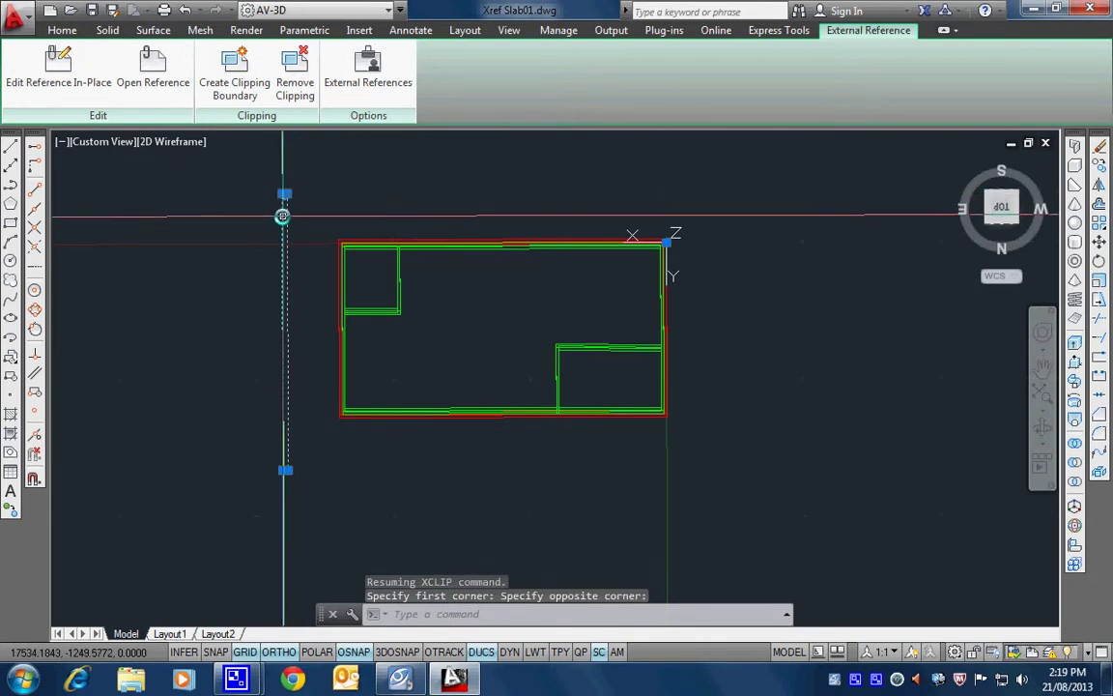
Undo the clip and switch to the Top view with the ViewCube
key("Escape")
key("Escape")
left_click(295, 337)
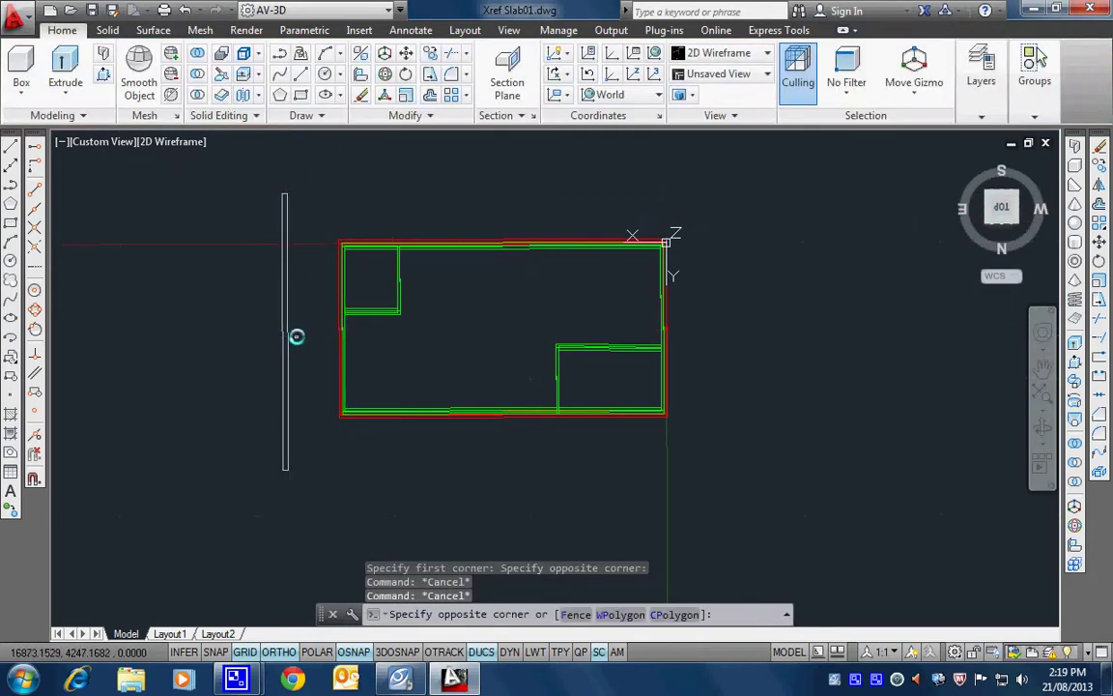
key("Escape")
key("ctrl+z")
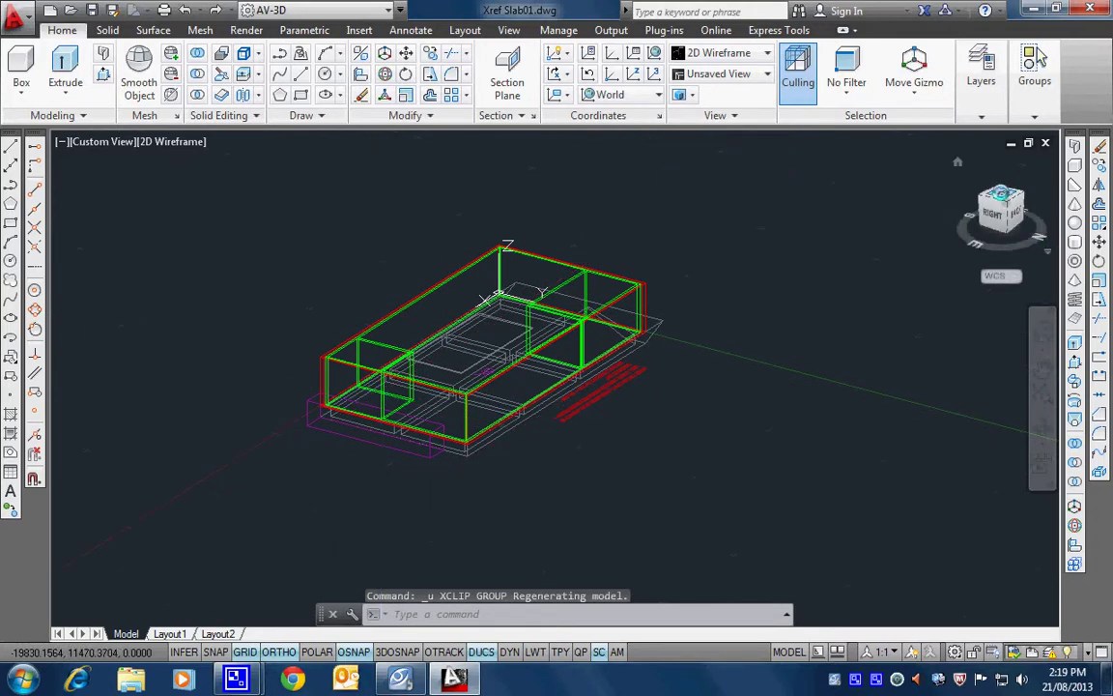
left_click(1001, 198)
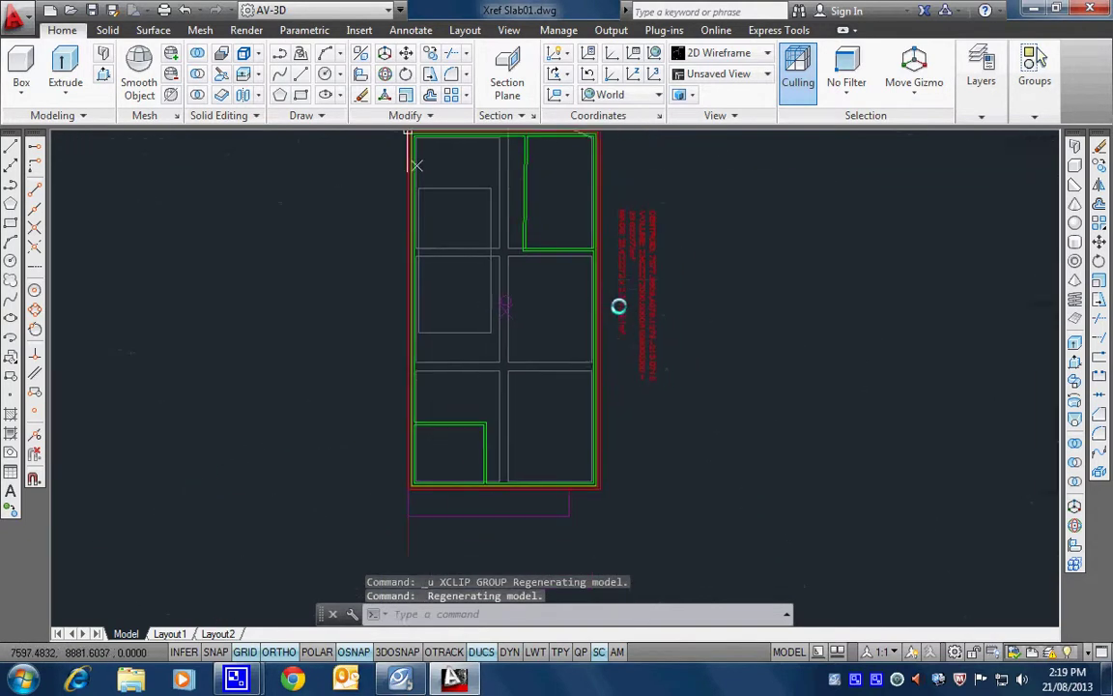
Clip the Slab10 xref with XCLIP using a new rectangular boundary, then tilt into 3D
type("xclip")
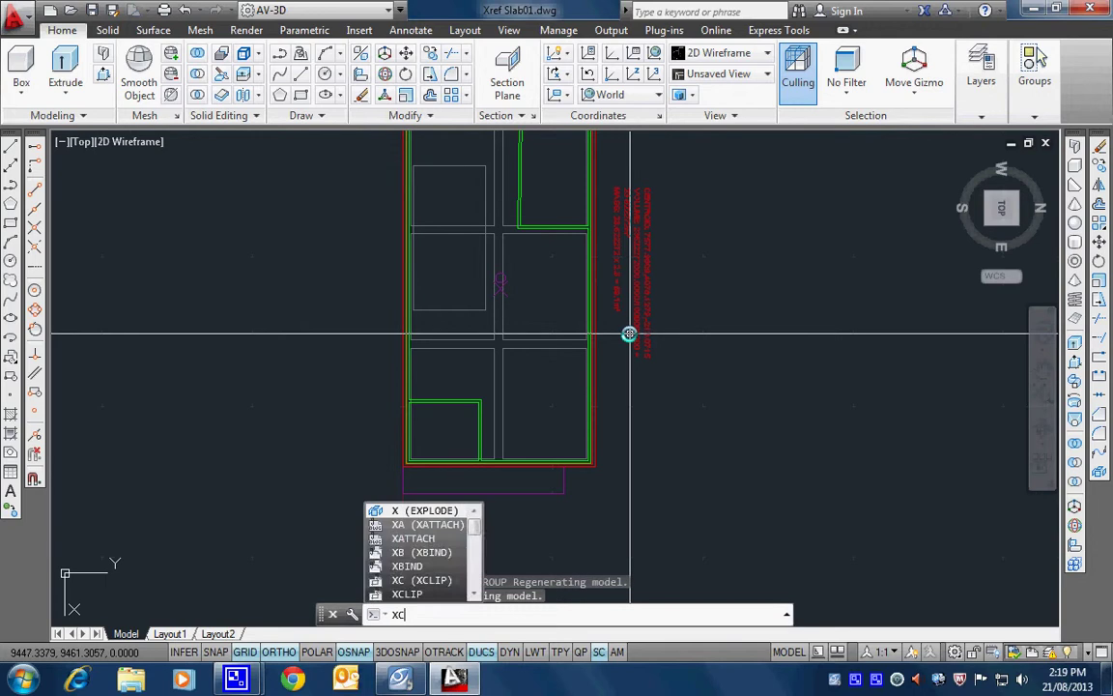
key("Return")
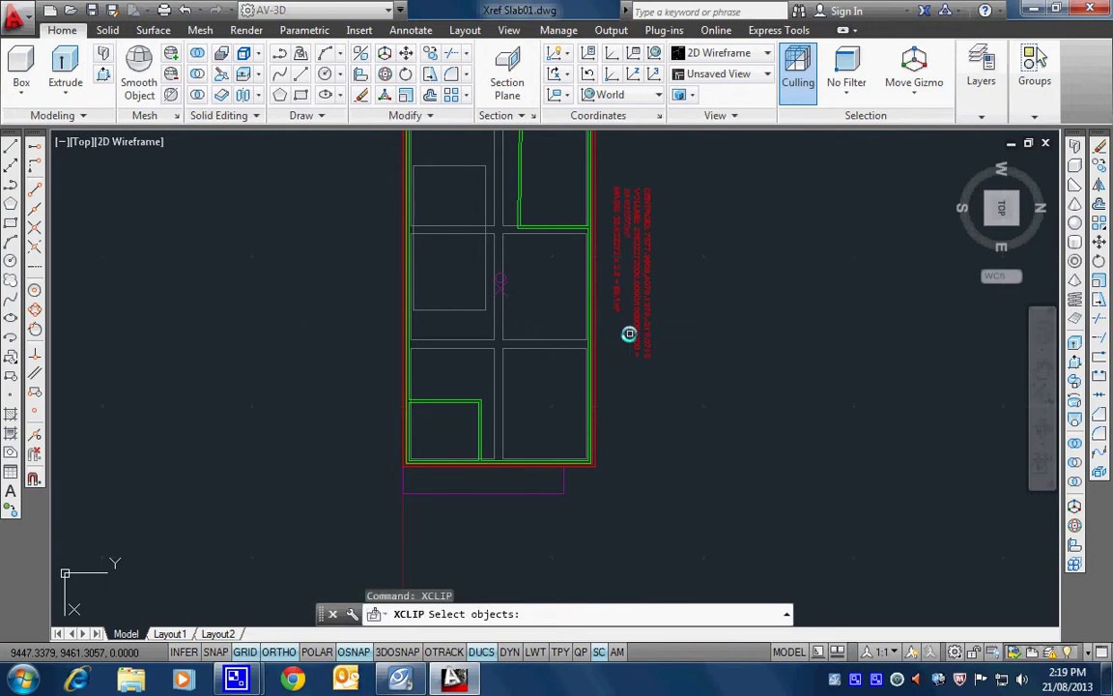
left_click(465, 467)
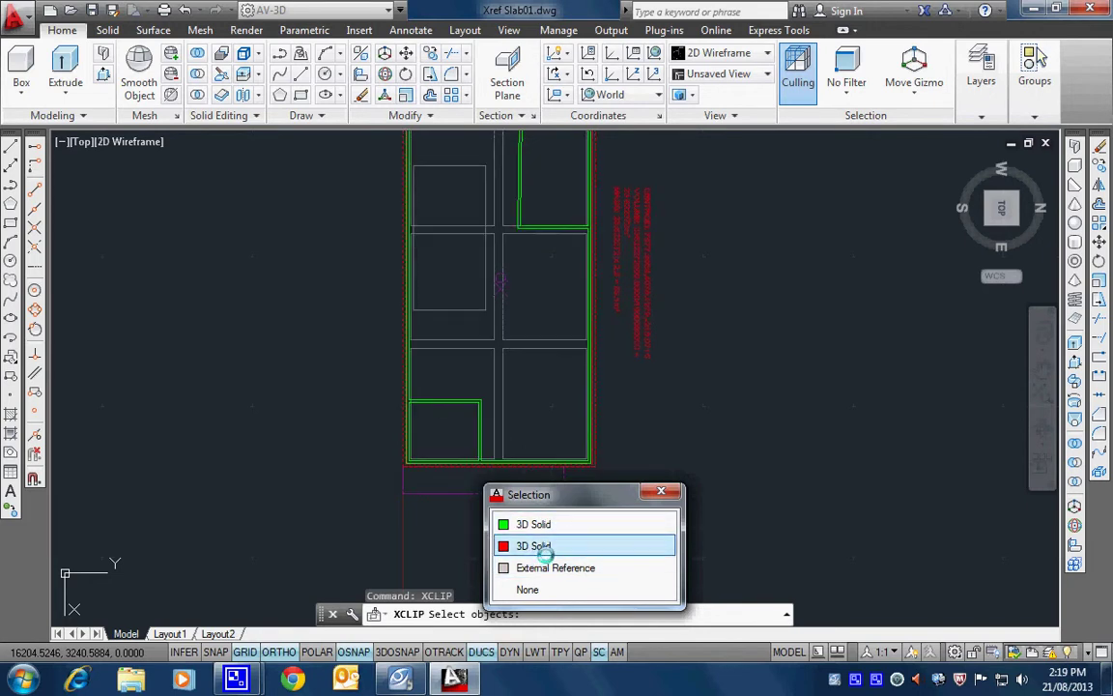
left_click(533, 546)
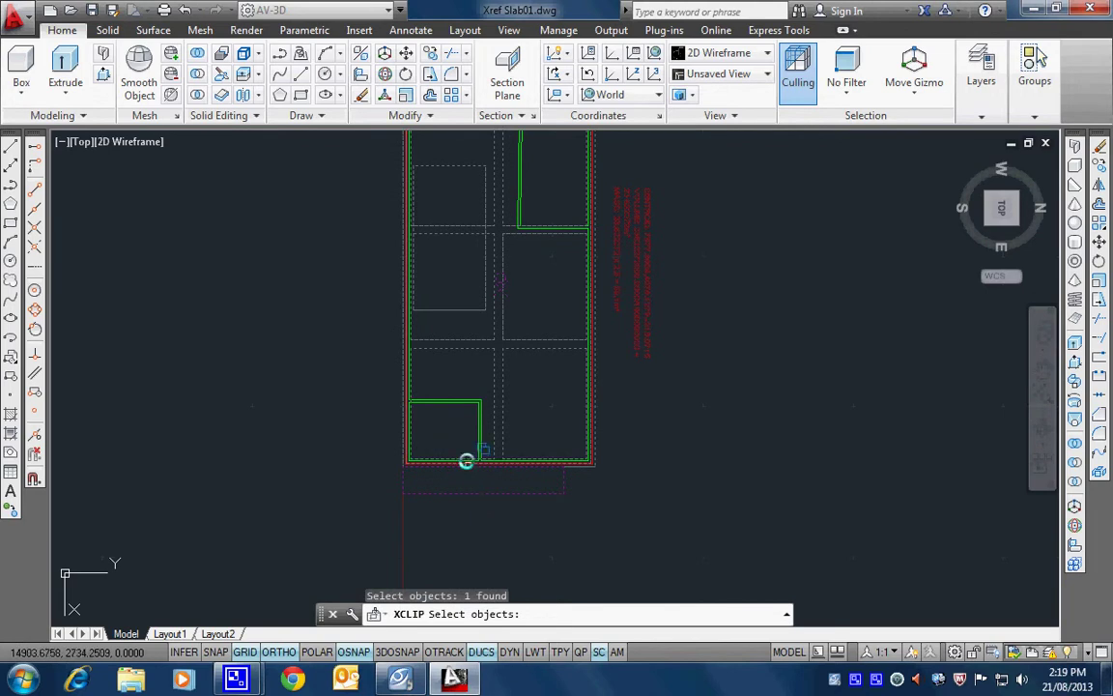
key("Return")
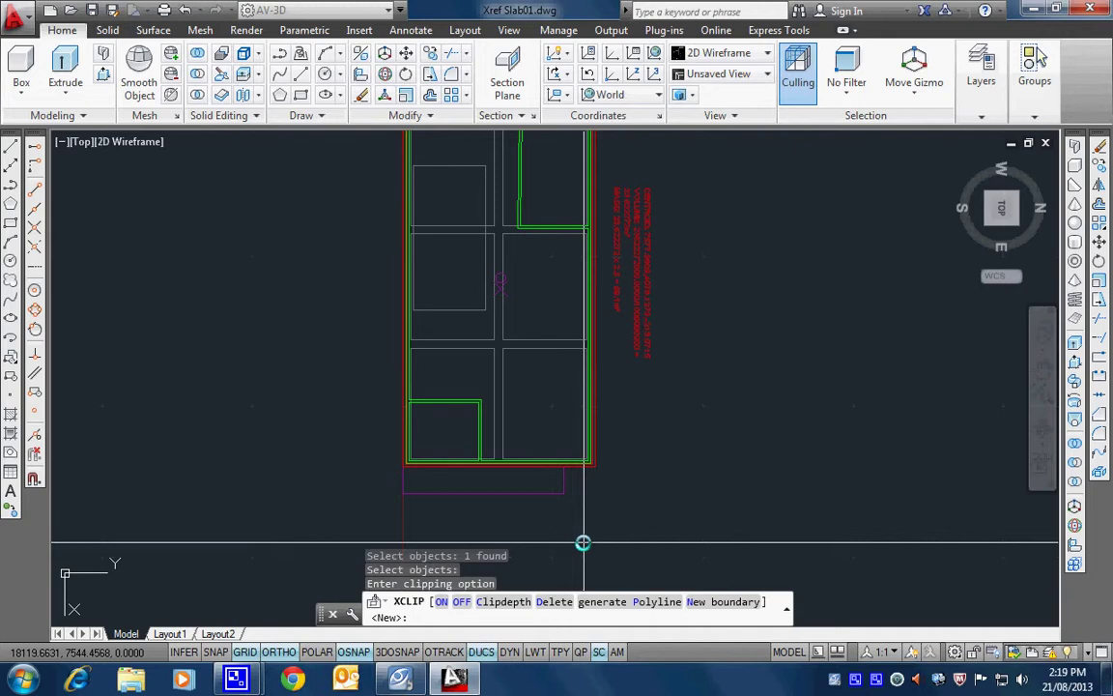
key("Return")
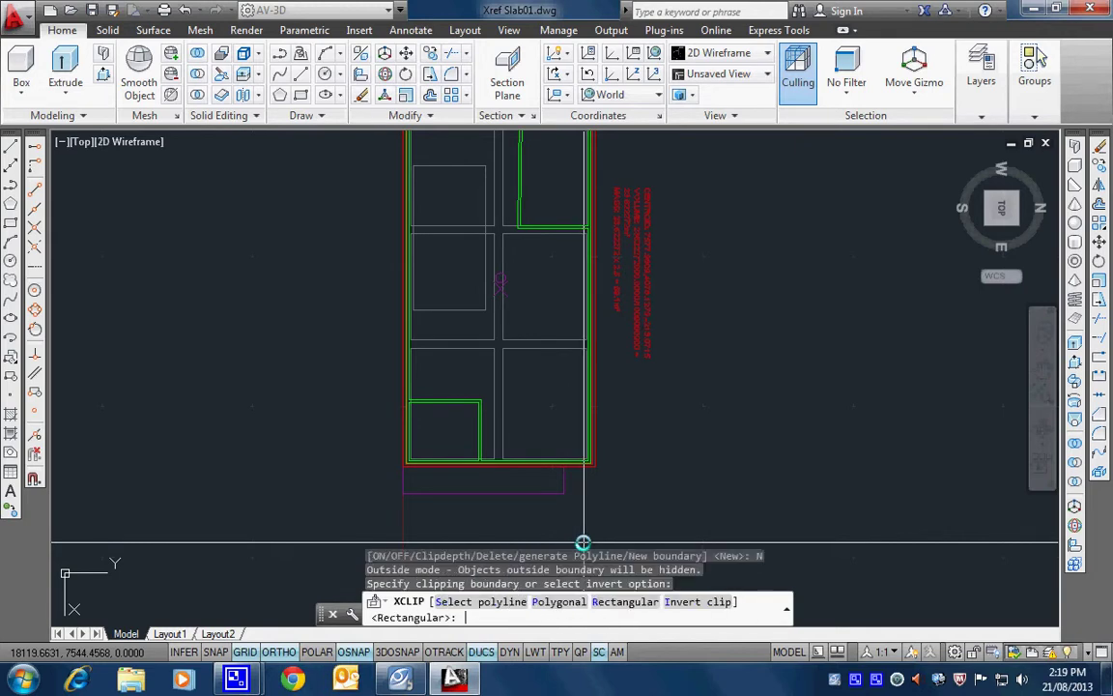
key("Return")
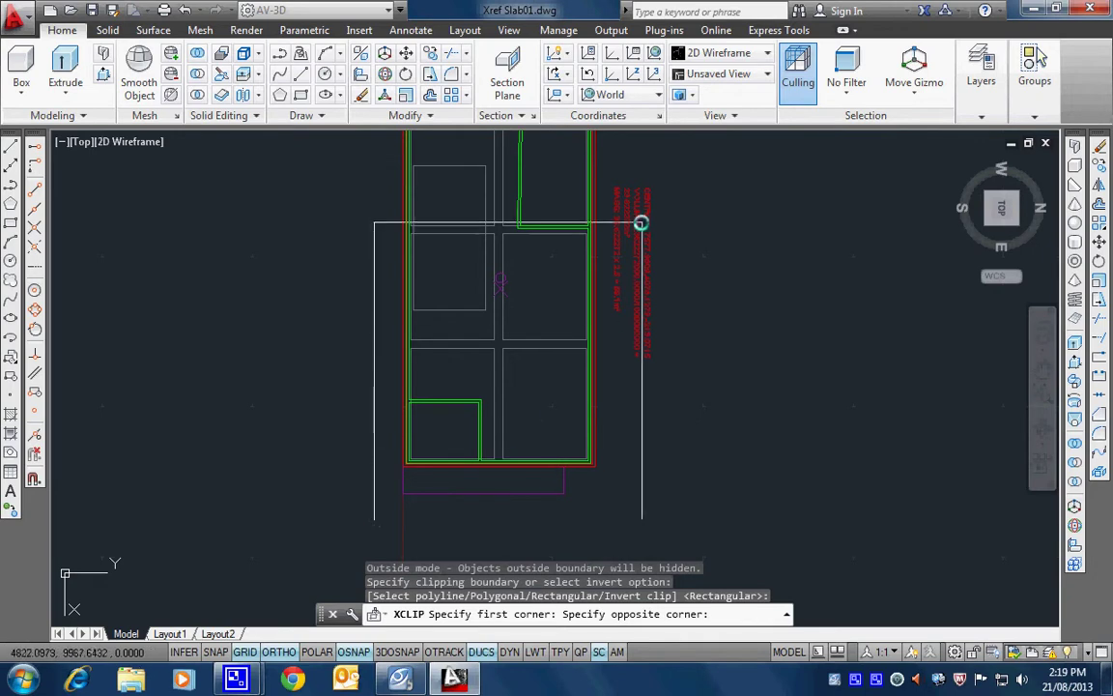
left_click(667, 166)
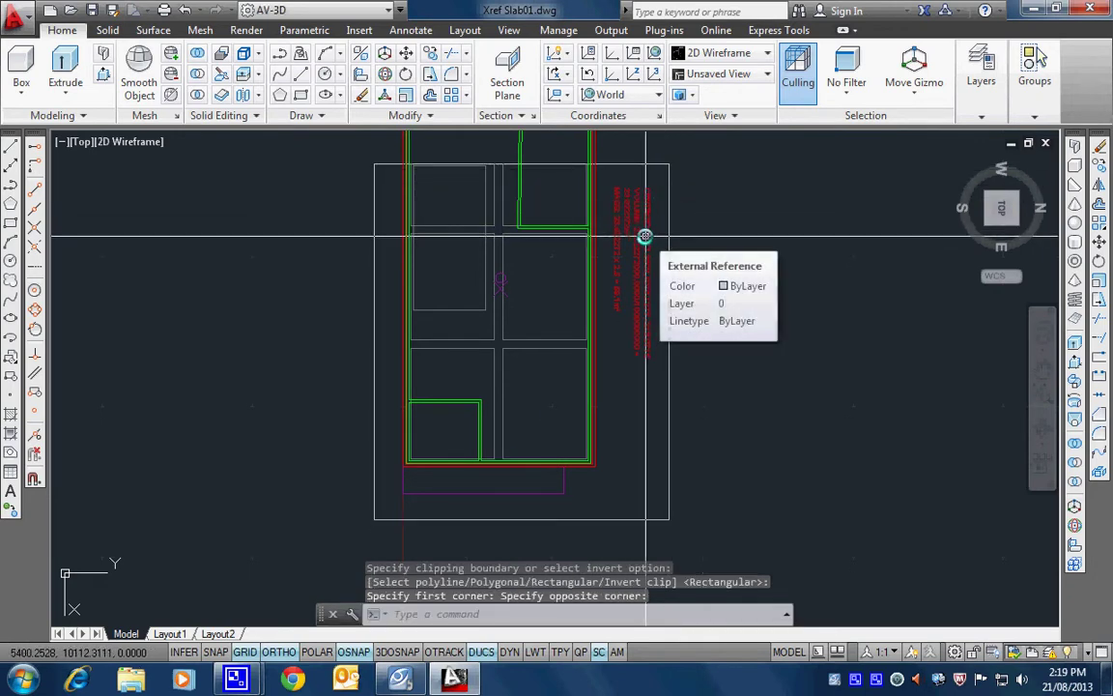
middle_click_drag(710, 462, 438, 318, "shift")
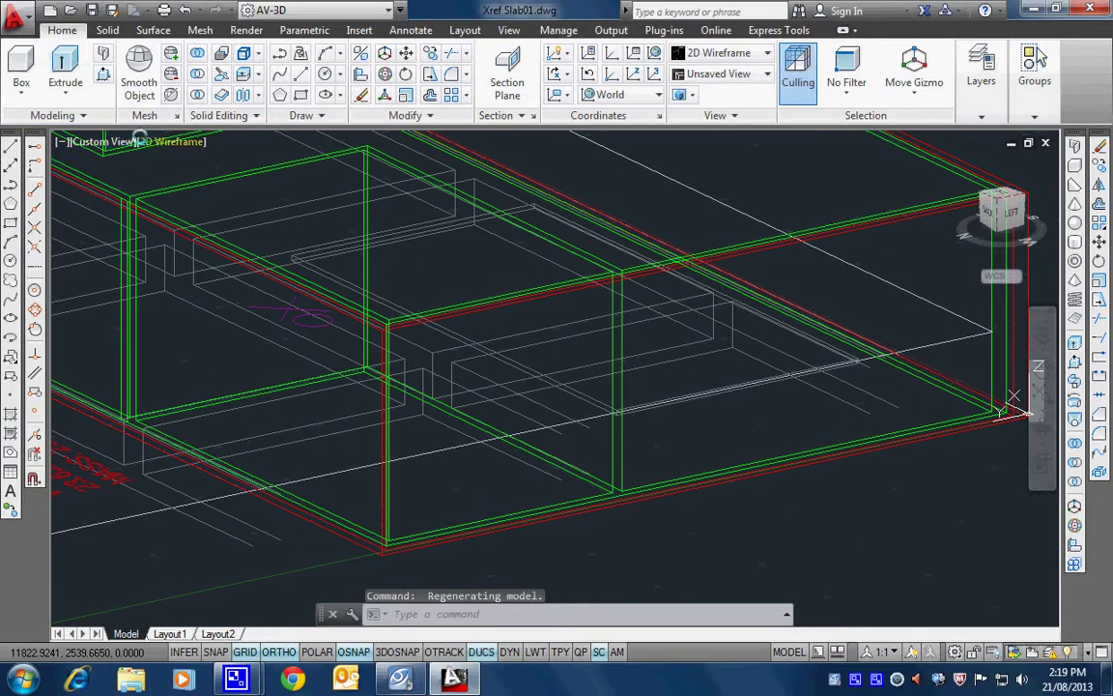
Switch the visual style to Shaded with edges and zoom out to see the clipped slab
left_click(174, 141)
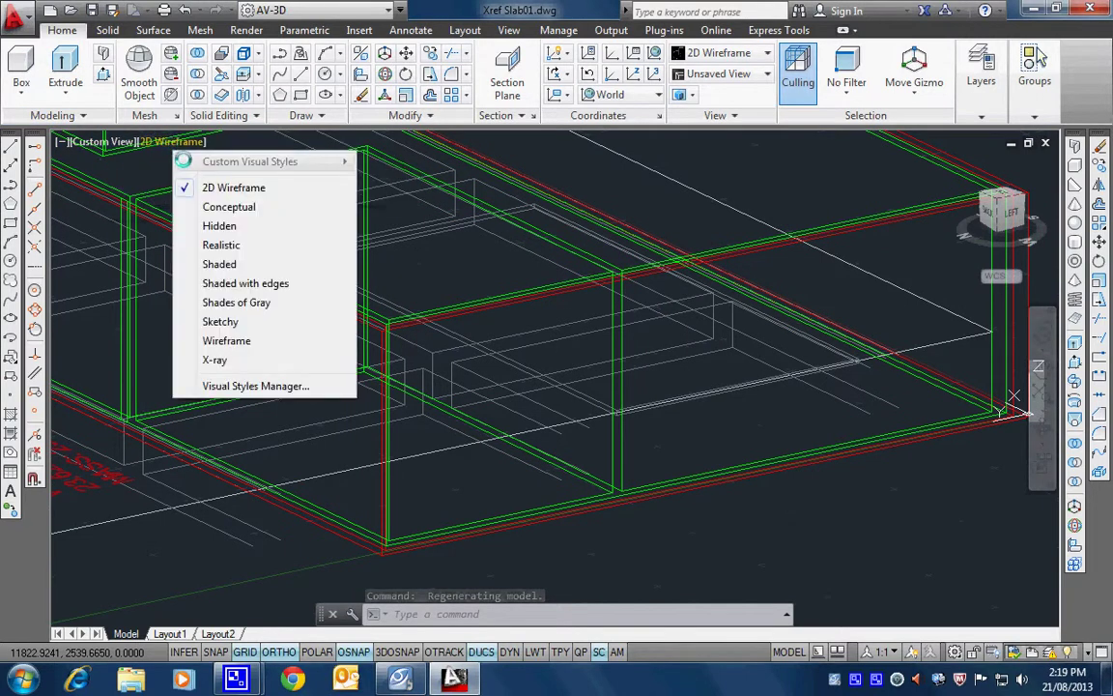
left_click(246, 283)
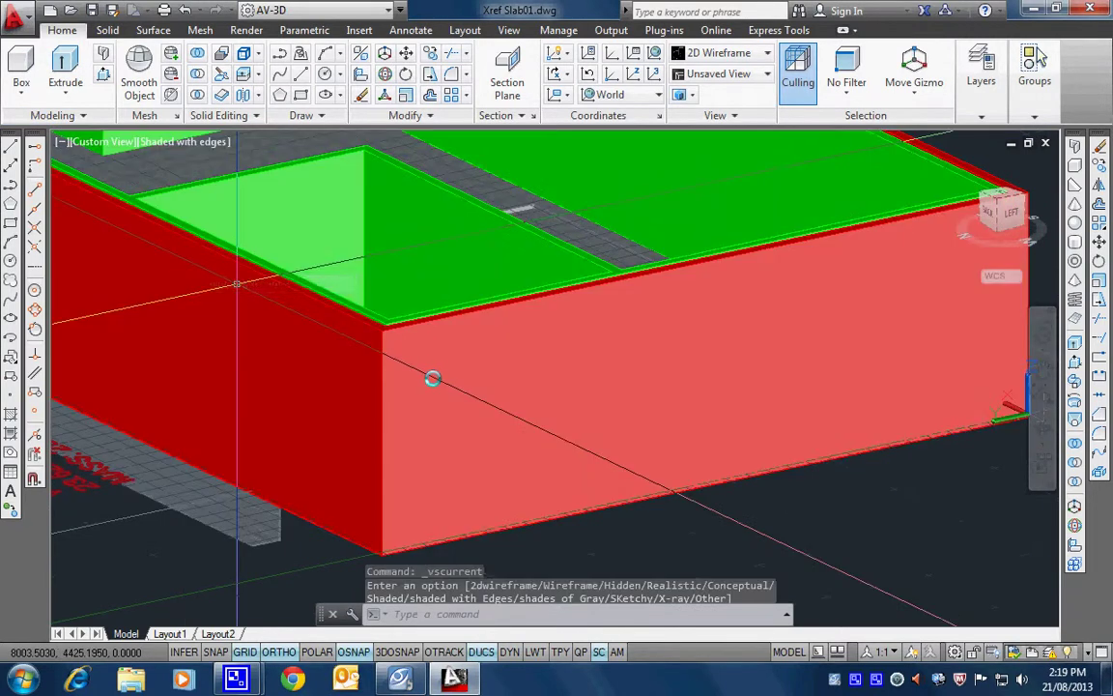
middle_click_drag(427, 559, 434, 442)
scroll(451, 336, "up", 2)
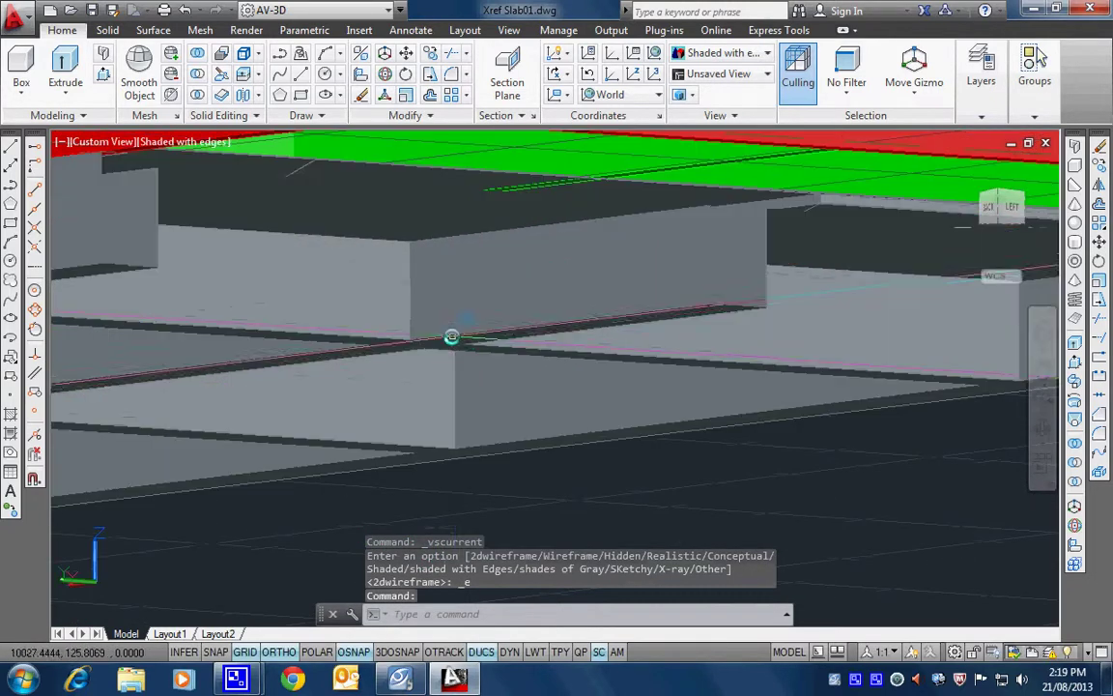
middle_click_drag(451, 336, 366, 375, "shift")
scroll(367, 374, "down", 5)
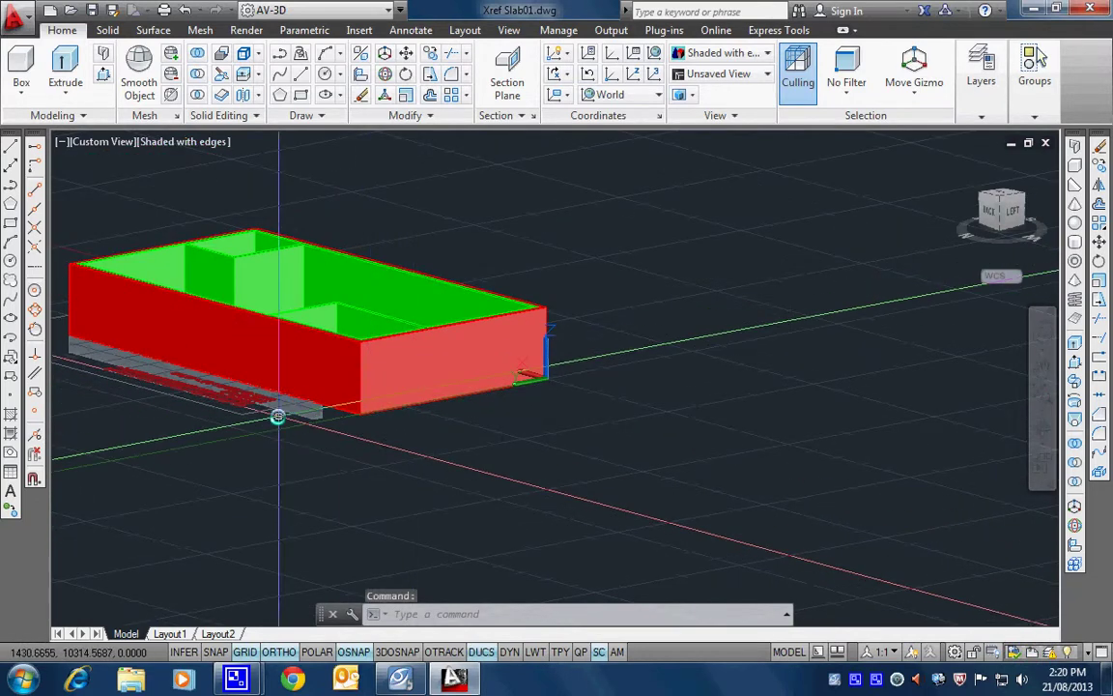
Select the Slab10 xref and remove its clipping boundary, then recentre the view
key("Escape")
left_click(303, 414)
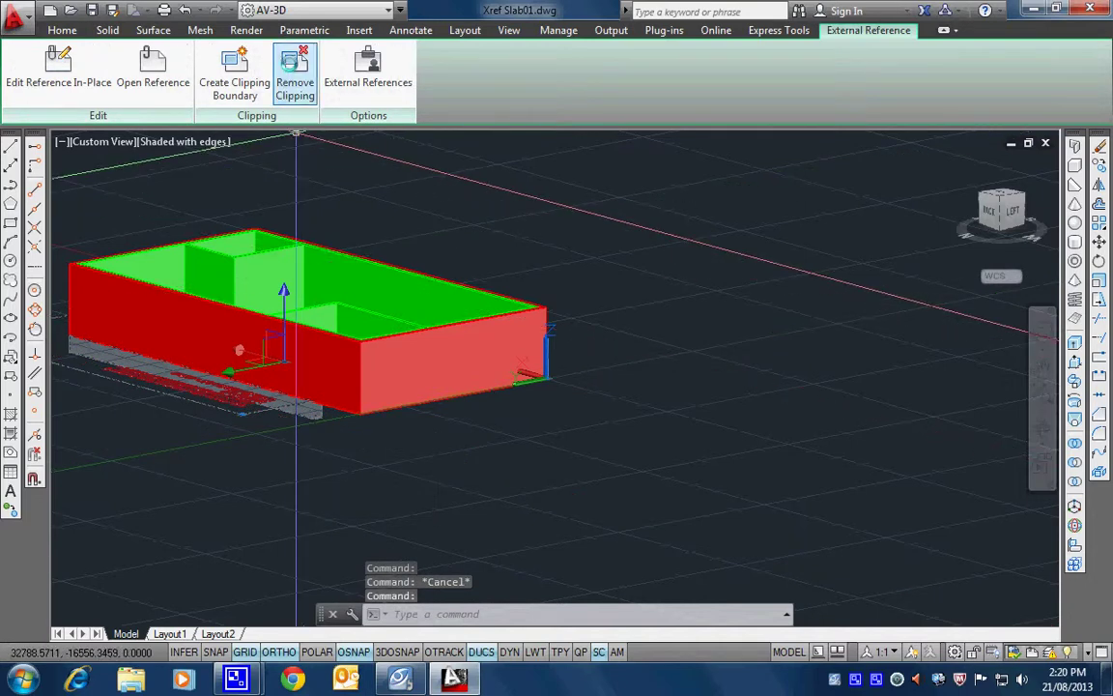
left_click(294, 73)
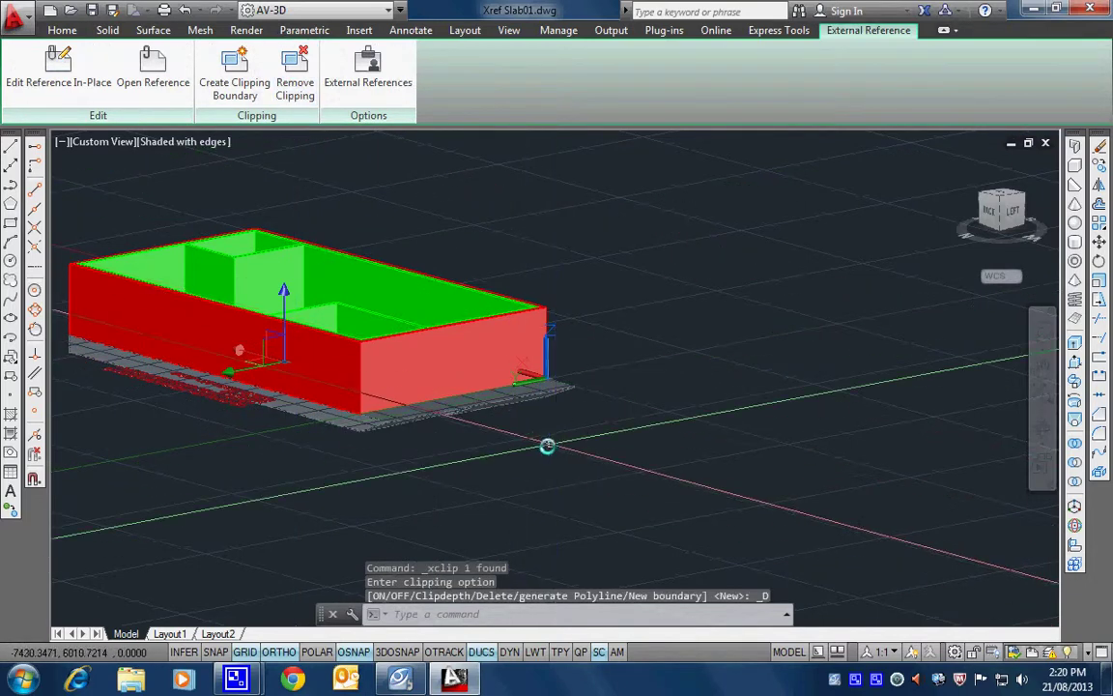
middle_click_drag(473, 422, 668, 447)
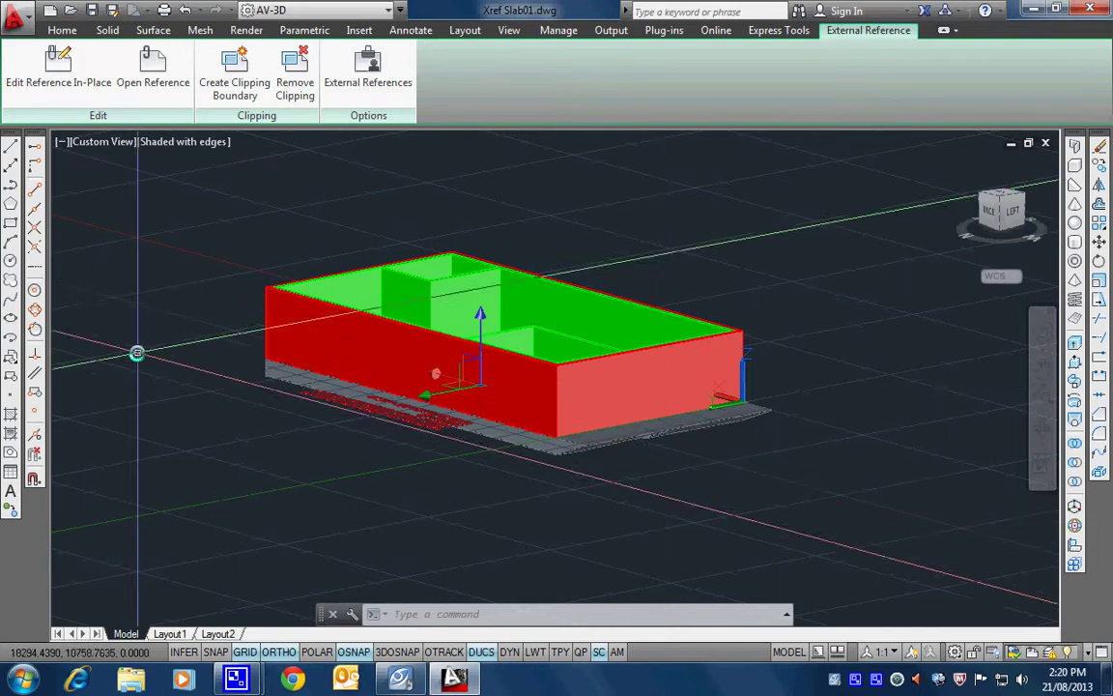
Unload the Slab10 reference from the External References palette opened with XREF
type("xref")
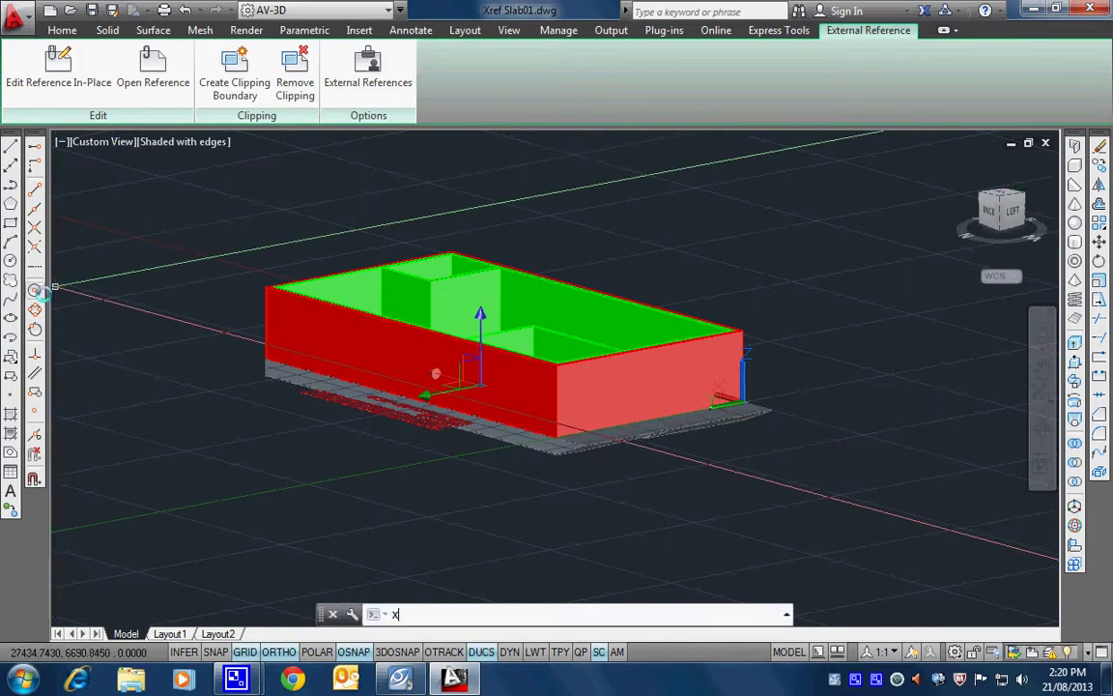
key("Return")
left_click(96, 191)
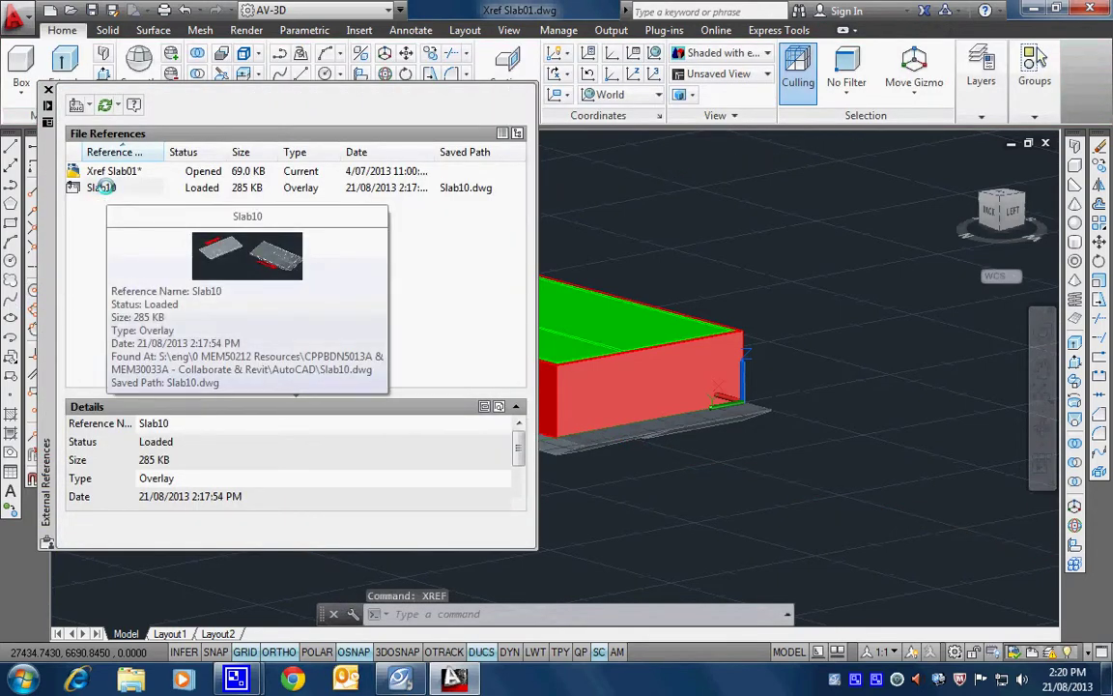
right_click(101, 188)
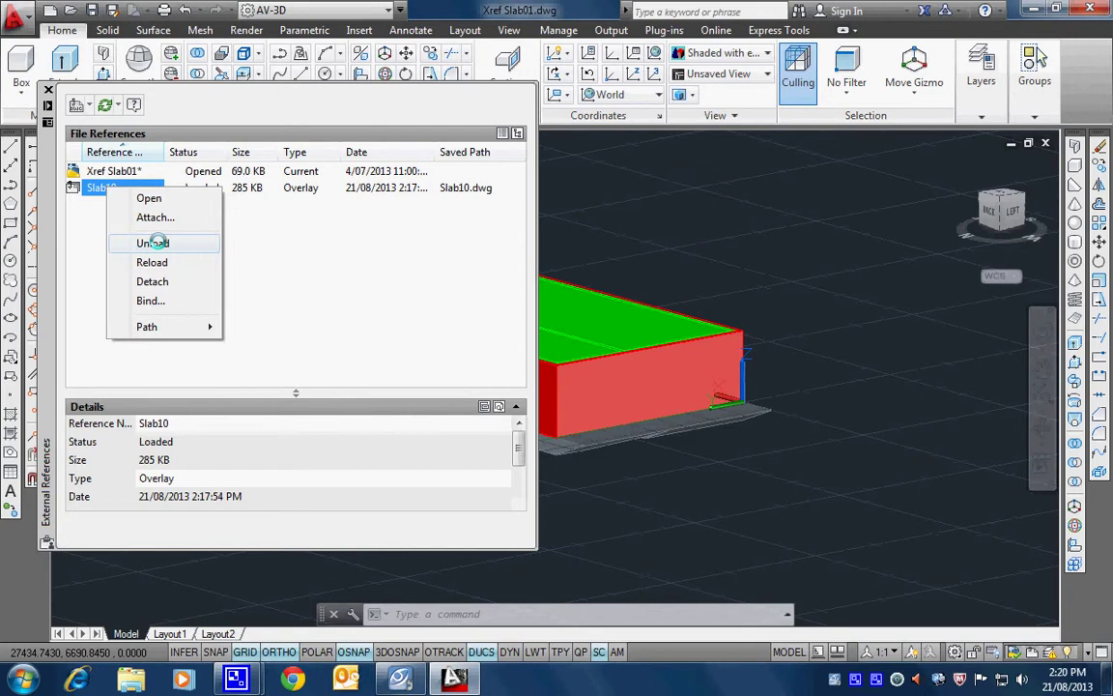
left_click(153, 243)
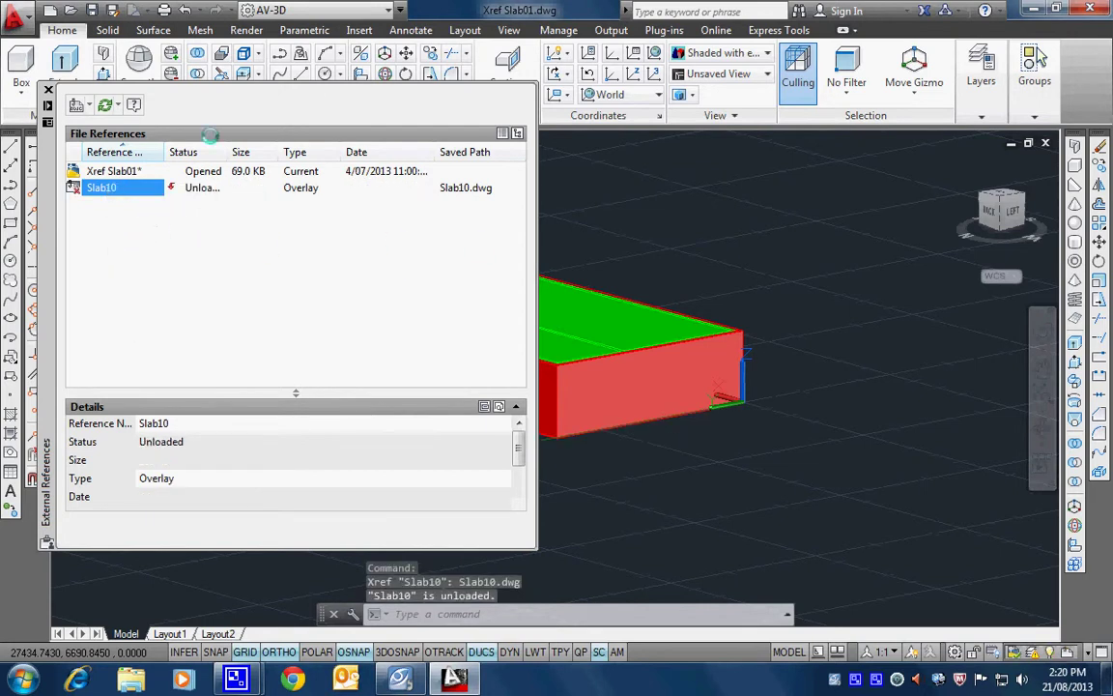
Narrow the references palette and reload the Slab10 reference
left_click_drag(537, 278, 529, 278)
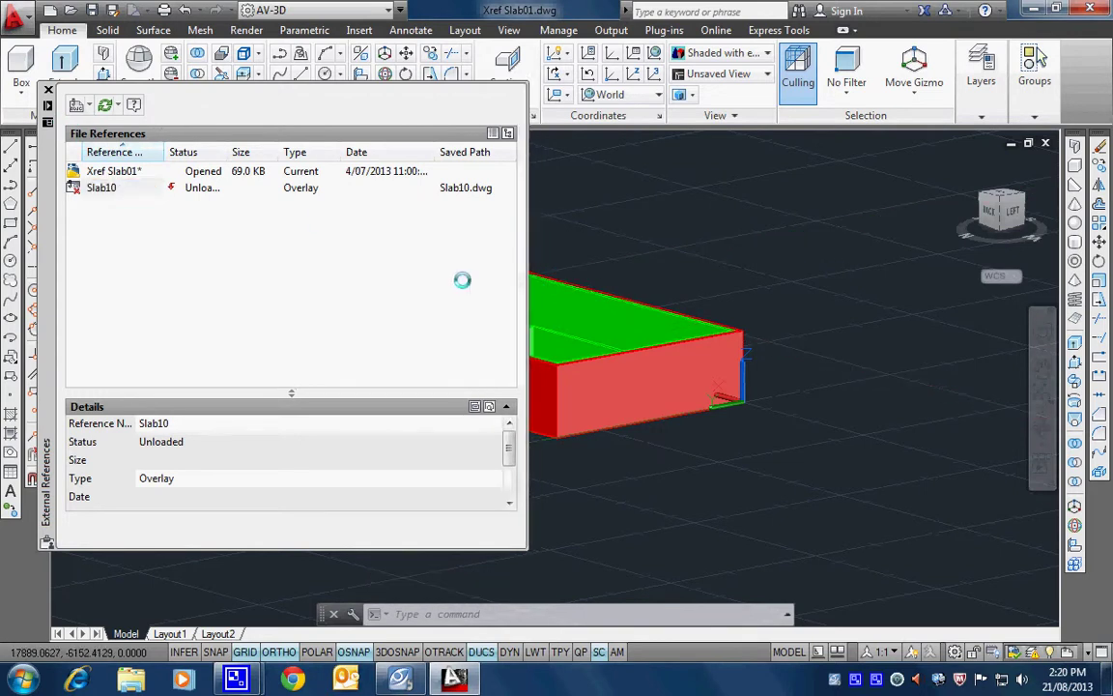
left_click_drag(462, 281, 366, 280)
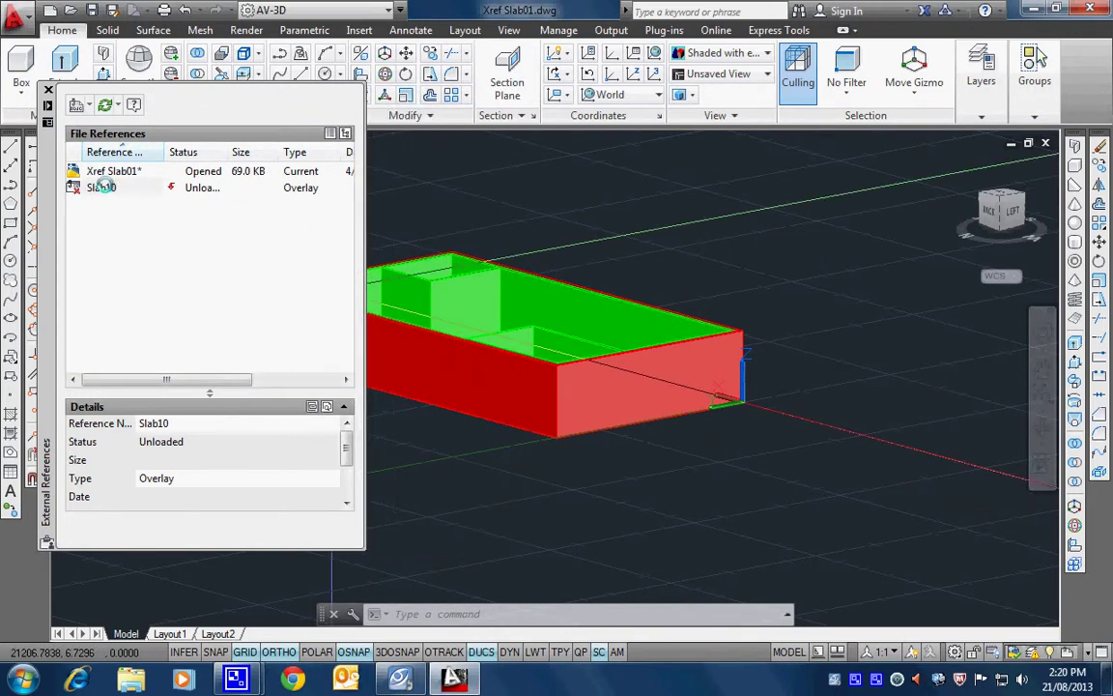
right_click(101, 186)
left_click(146, 257)
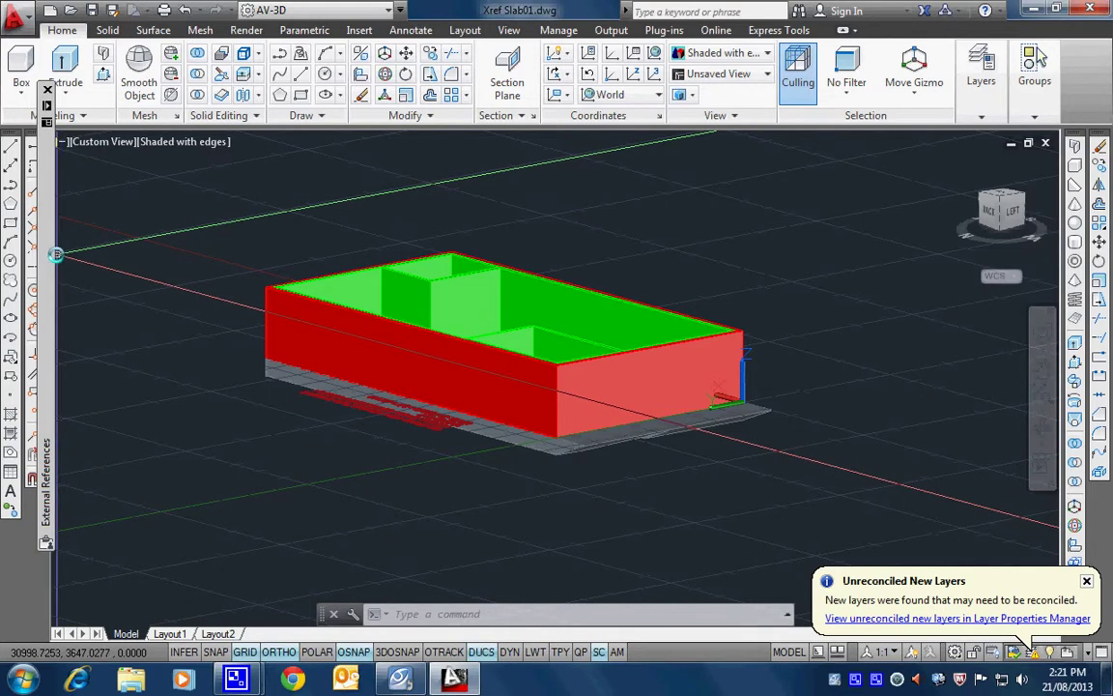
Open the Bind Xrefs/DGN underlays dialog for Slab10 from its right-click menu
mouse_move(48, 253)
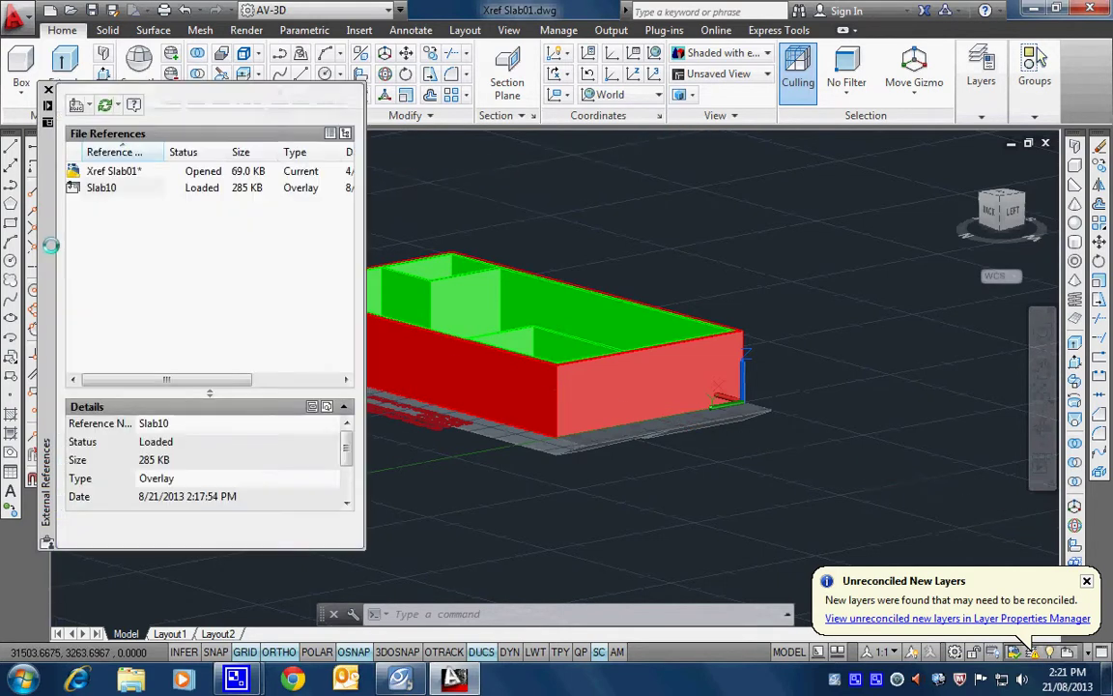
right_click(96, 187)
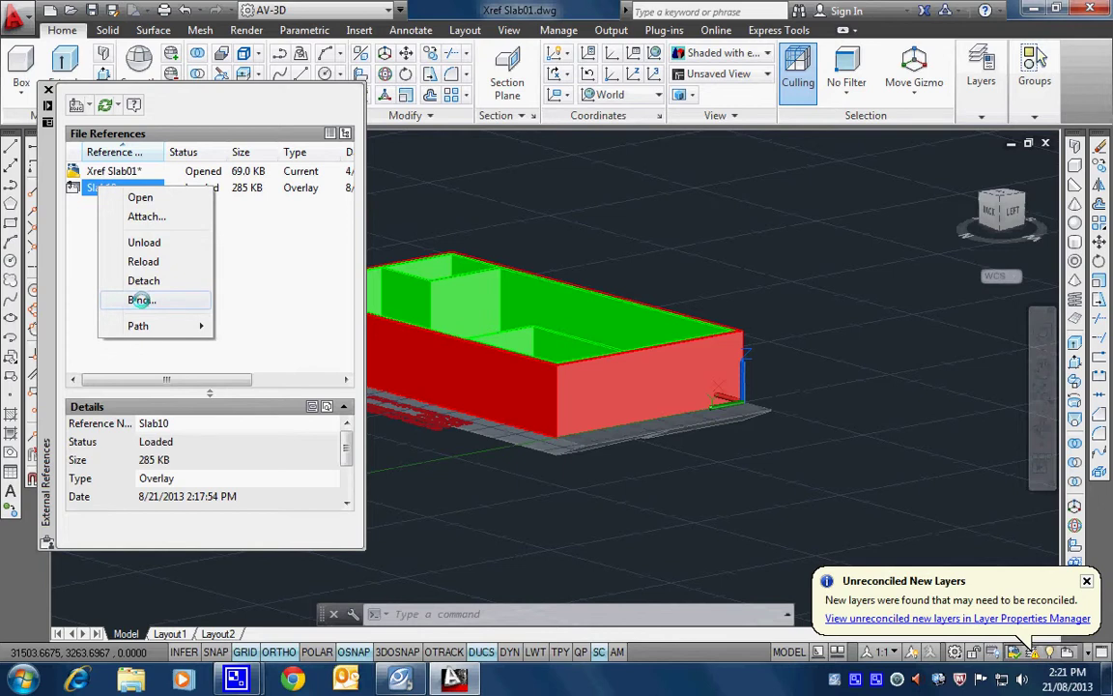
left_click(141, 299)
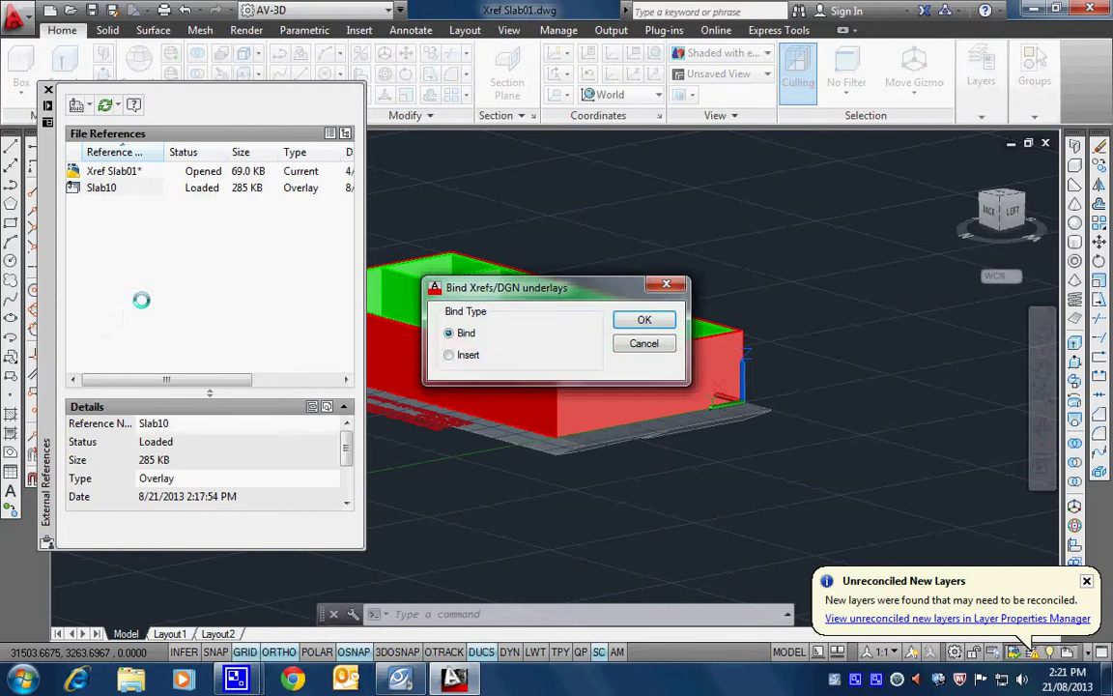